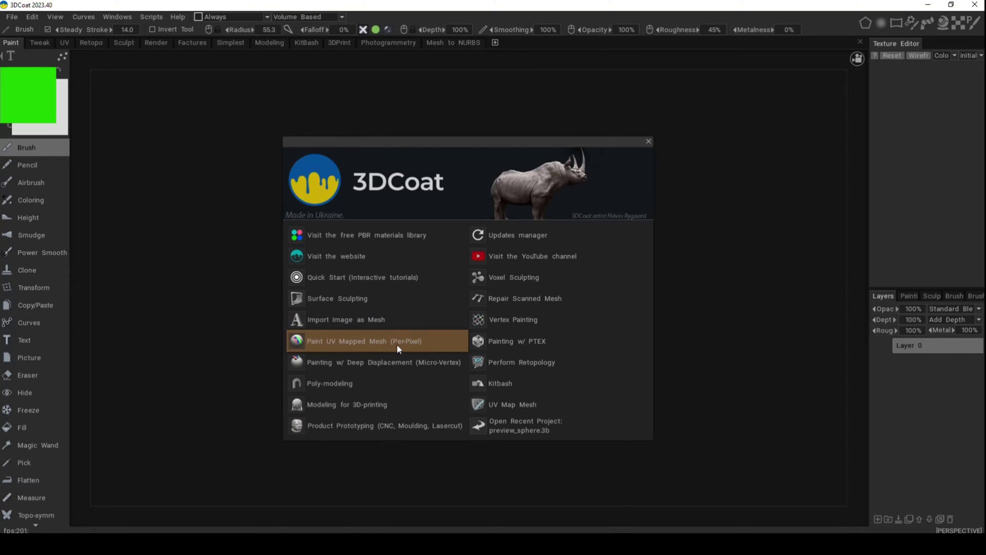
Choose 'Paint UV Mapped Mesh (Per-Pixel)' on the splash screen to list the sample models
mouse_move(396, 344)
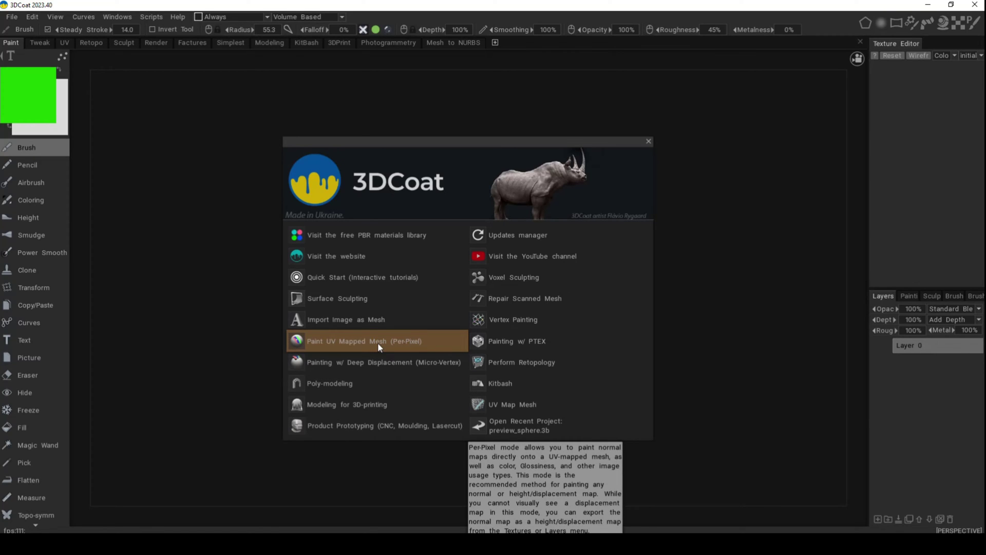
left_click(332, 342)
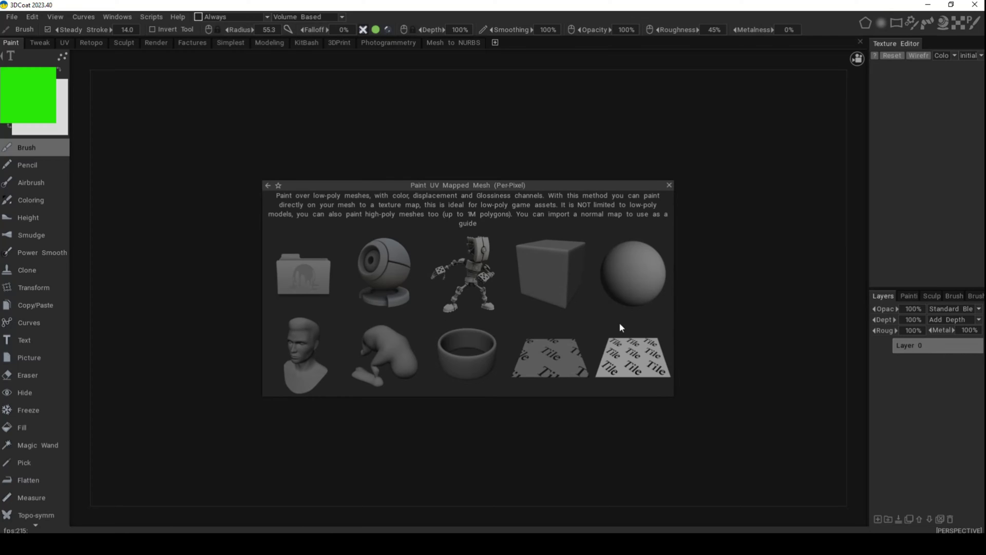
Load the sample webcam model from the Per-Pixel model picker
left_click(389, 263)
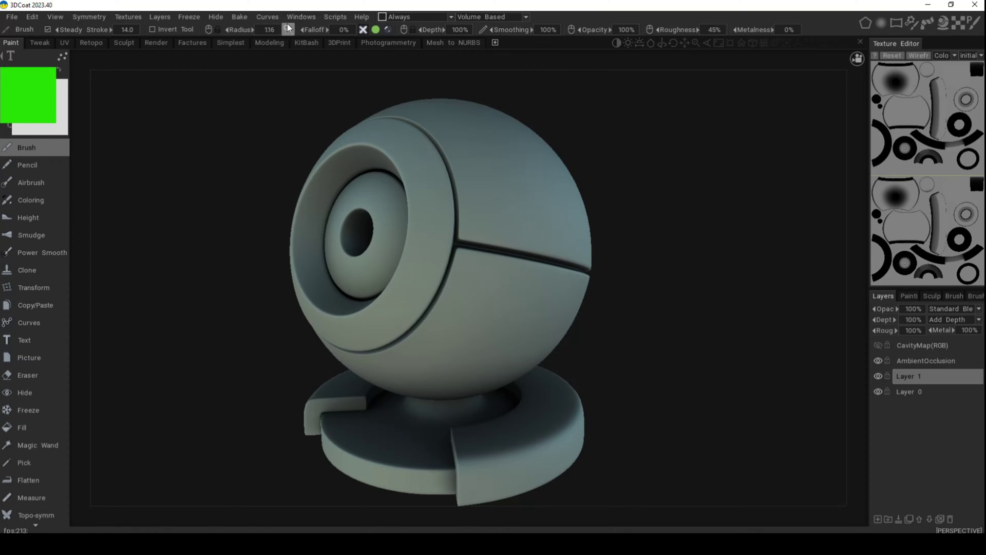
Show the Brushes panel from Windows > Panels > Brushes
left_click(300, 18)
mouse_move(308, 34)
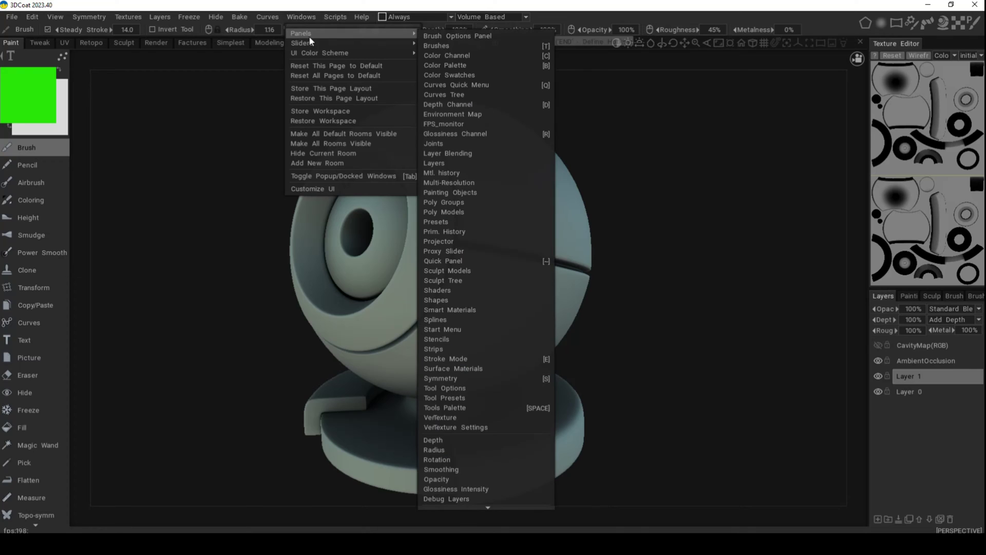
left_click(443, 47)
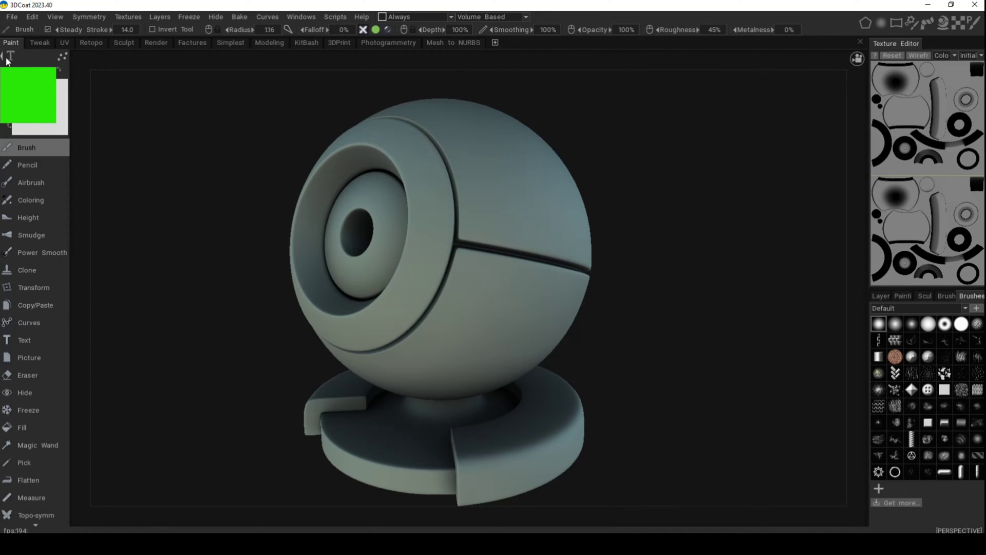
mouse_move(64, 55)
Paint a green freehand test stroke, then switch to Square Lasso and fill a green square
left_click(77, 59)
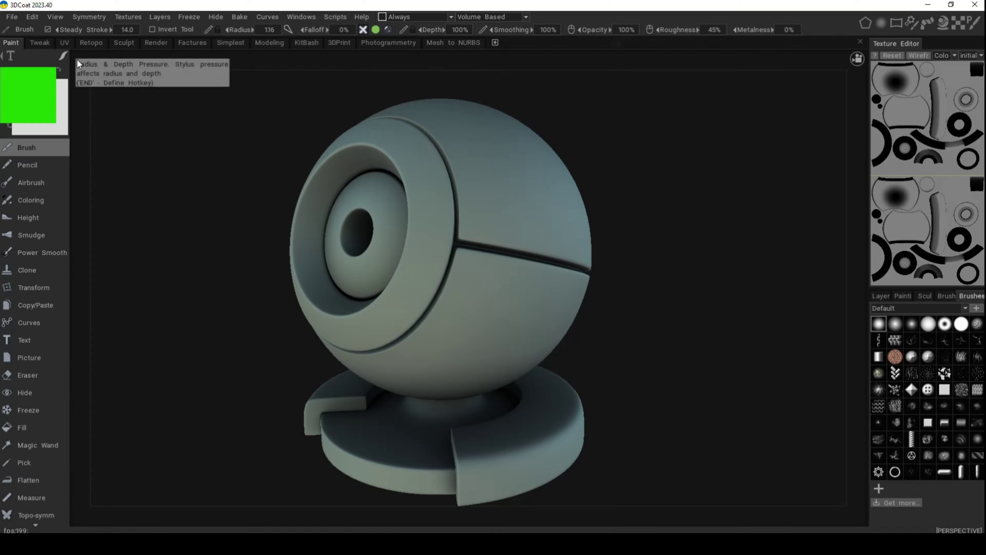
mouse_move(461, 130)
left_mouse_down()
mouse_move(517, 212)
mouse_move(519, 259)
left_mouse_up()
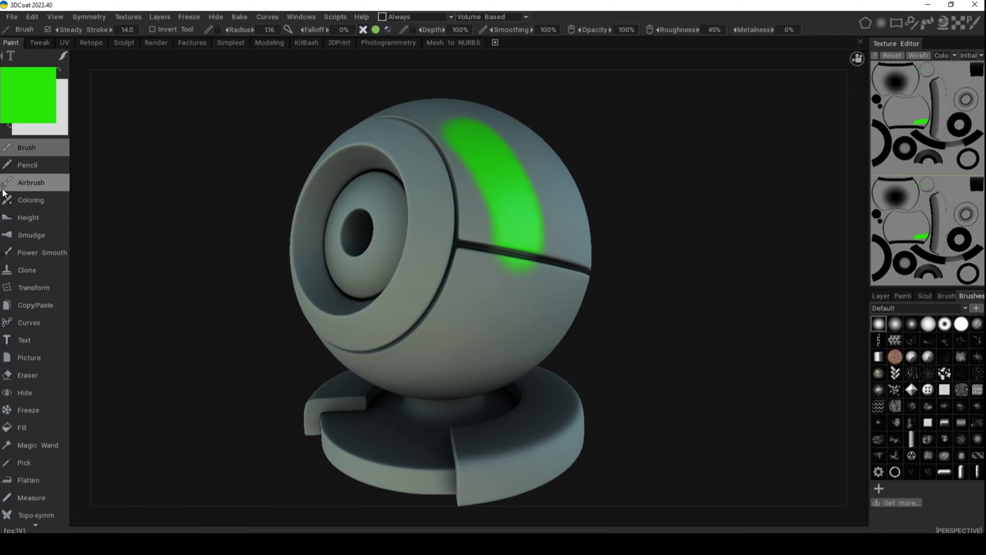
left_click(64, 58)
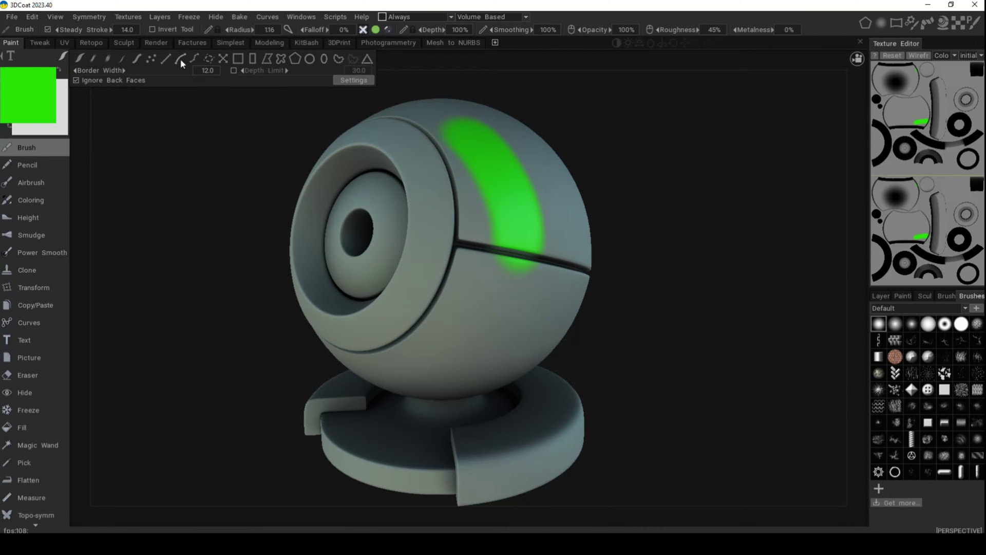
left_click(238, 60)
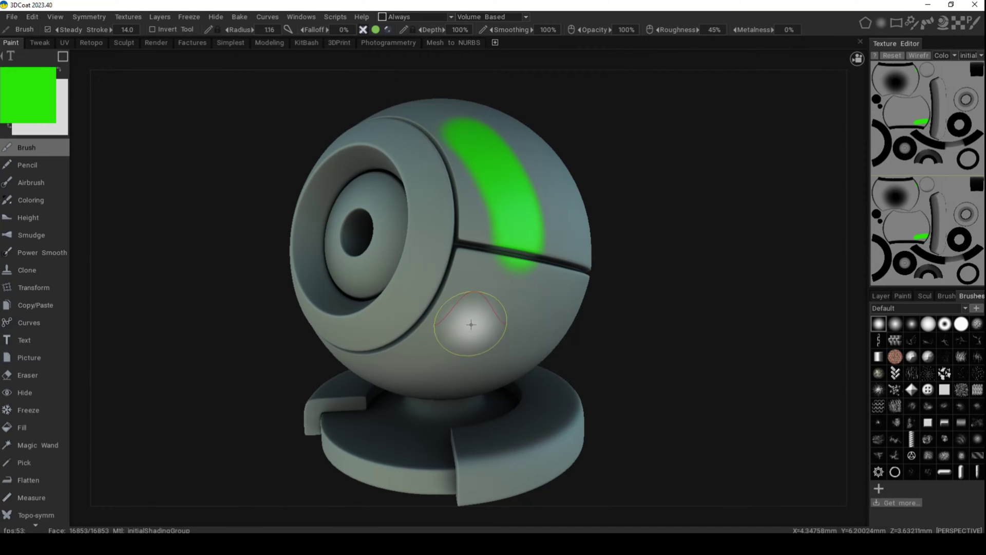
mouse_move(470, 307)
left_mouse_down()
mouse_move(587, 365)
mouse_move(620, 366)
left_mouse_up()
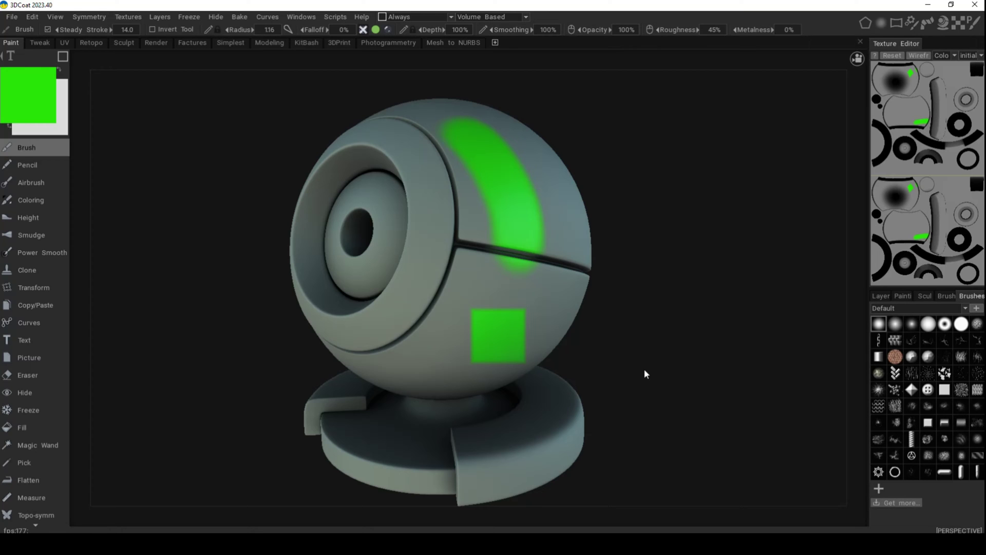
Fill another green square over the eye from a rotated view, then undo the green paint
left_click_drag(645, 370, 644, 369)
key("Left")
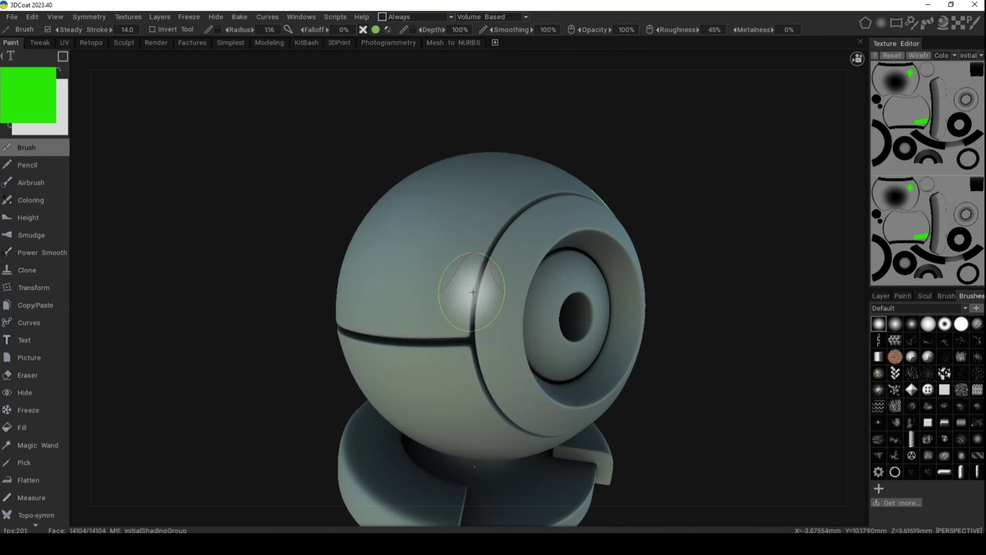
left_click_drag(522, 328, 565, 415)
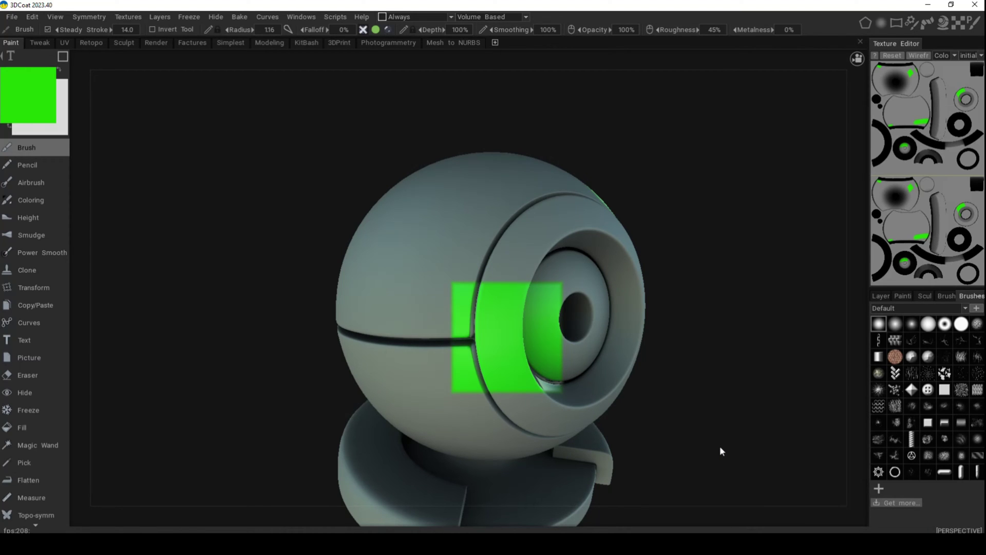
key("Right")
key("Right")
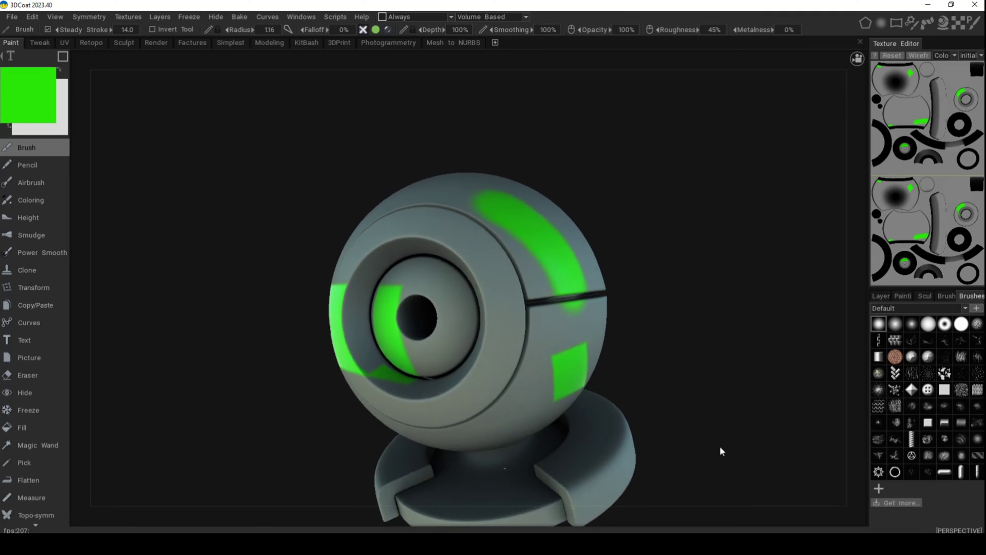
left_click_drag(721, 447, 715, 443)
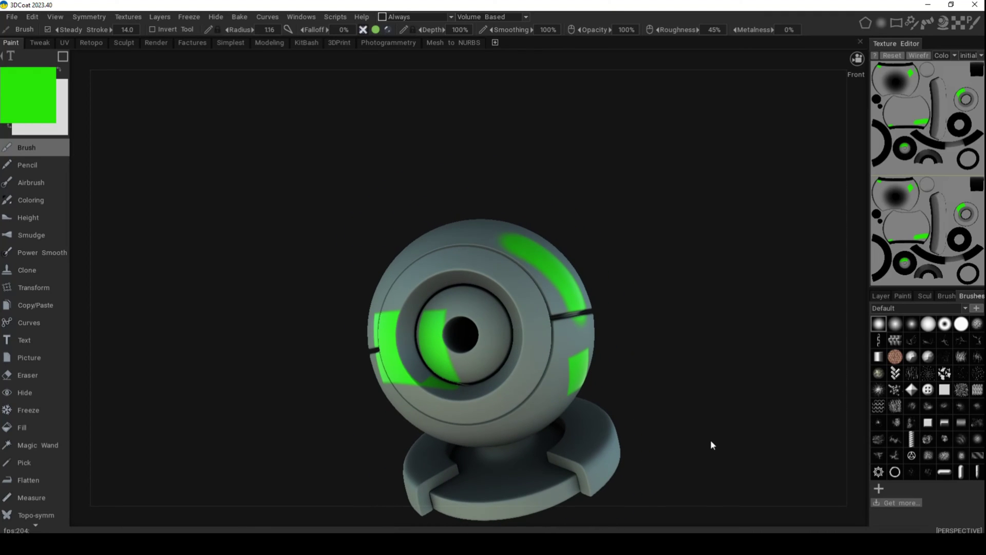
key("ctrl+z")
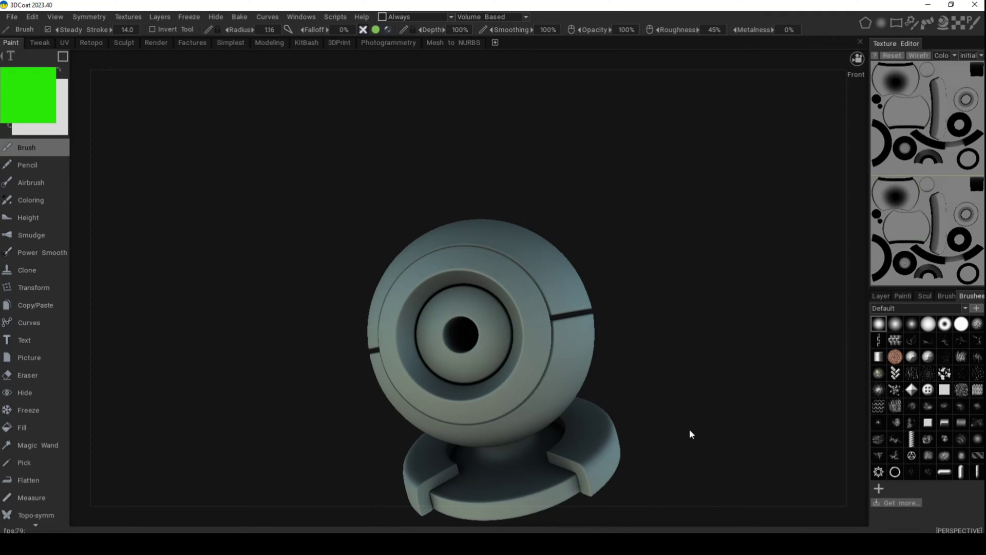
key("Left")
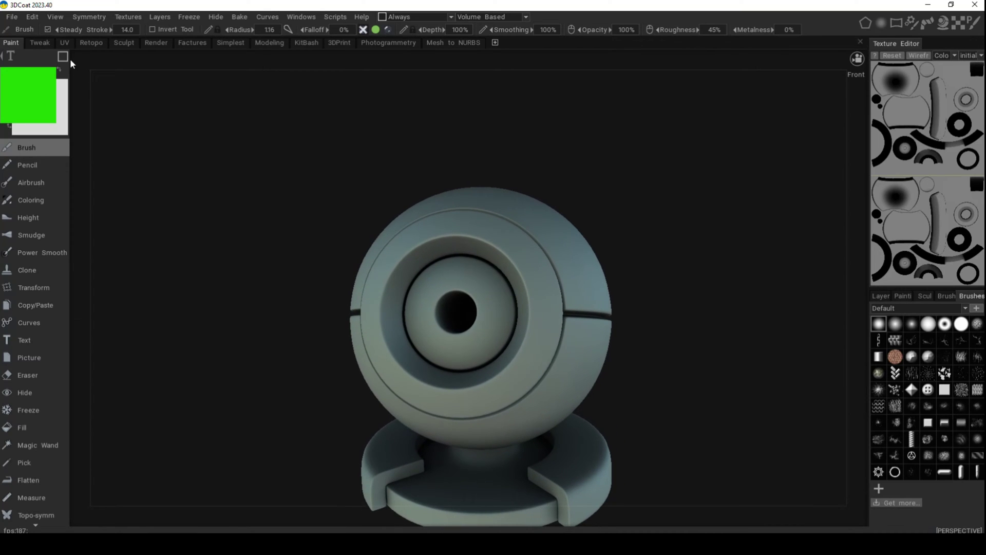
Return to freehand strokes with the kosichka chevron alpha, test-stamp it, then erase the stamps
left_click(64, 57)
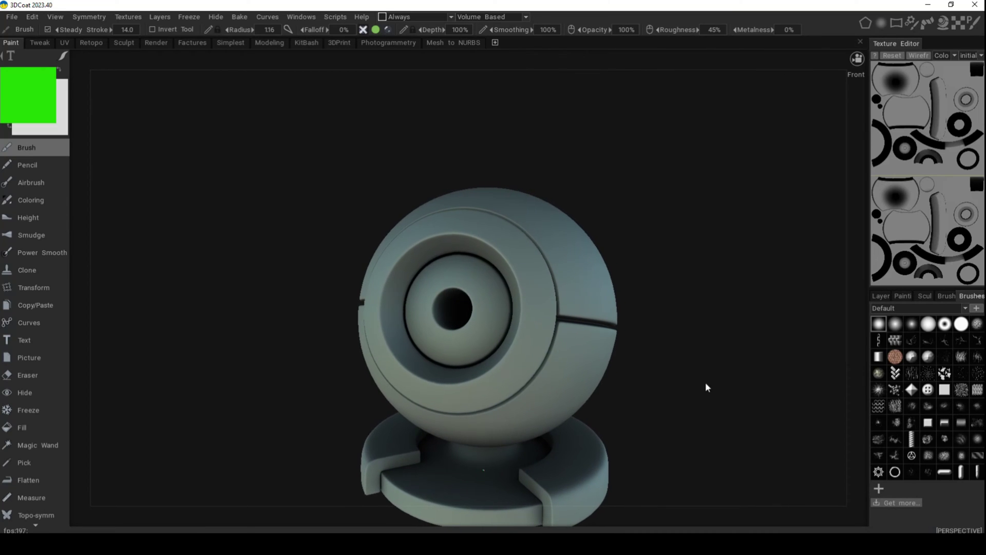
left_click(896, 375)
mouse_move(477, 307)
left_mouse_down()
mouse_move(496, 329)
mouse_move(550, 303)
mouse_move(524, 268)
mouse_move(471, 237)
left_mouse_up()
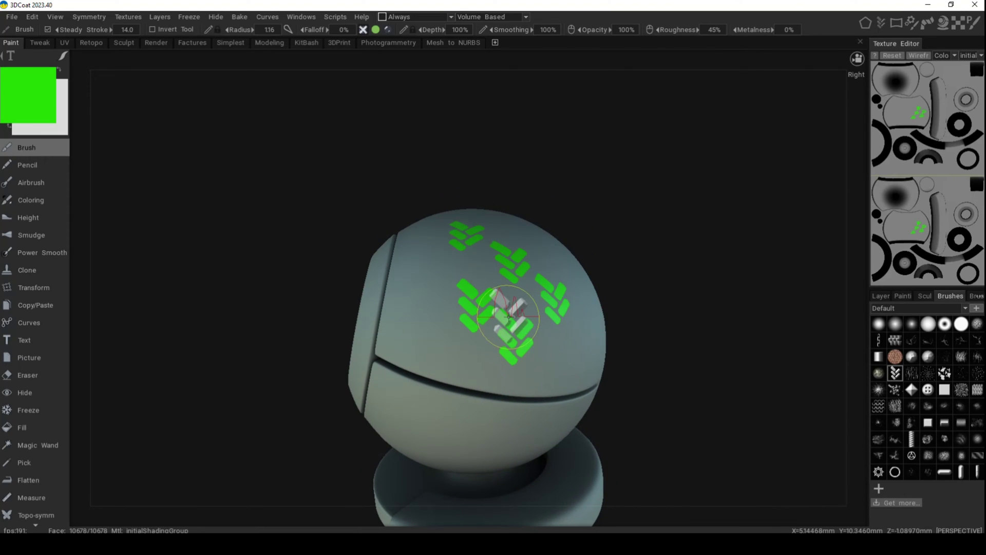
mouse_move(508, 317)
left_mouse_down("ctrl")
mouse_move(506, 297)
mouse_move(510, 319)
left_mouse_up("ctrl")
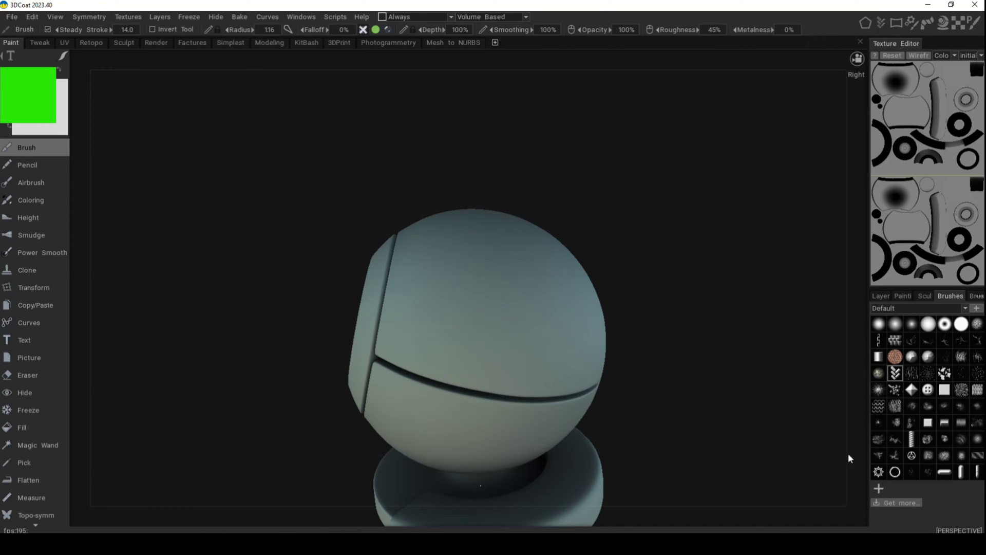
left_click_drag(849, 453, 801, 424)
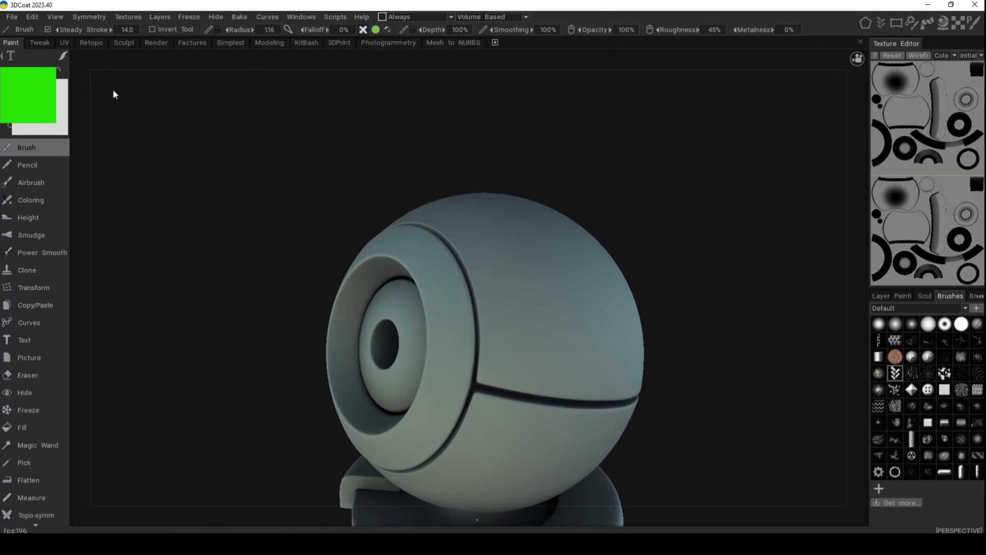
Set the paint colour to lavender #9D76CA and stamp a chevron on the sphere
left_click(26, 97)
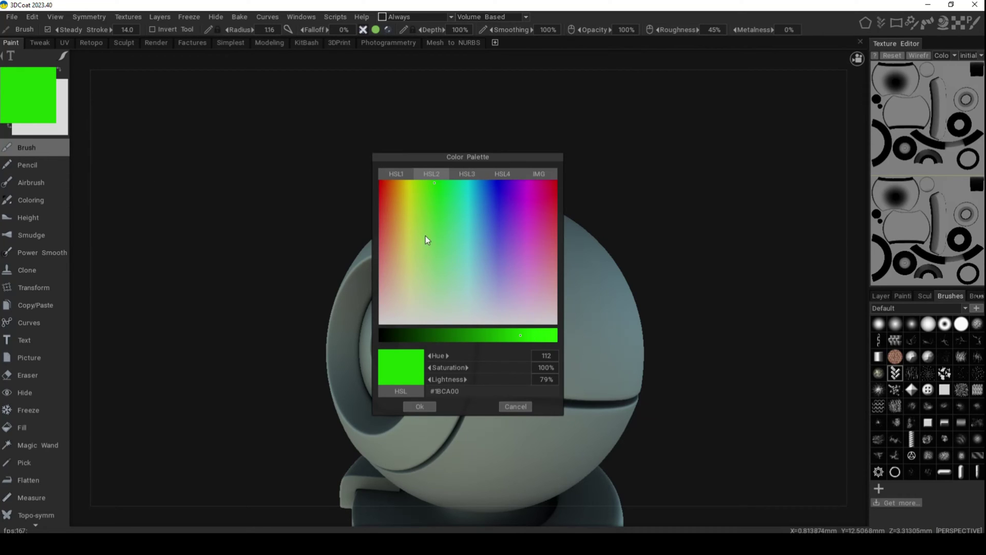
mouse_move(421, 232)
left_mouse_down()
mouse_move(412, 236)
mouse_move(414, 284)
mouse_move(491, 295)
mouse_move(513, 259)
mouse_move(519, 268)
mouse_move(493, 275)
mouse_move(512, 265)
left_mouse_up()
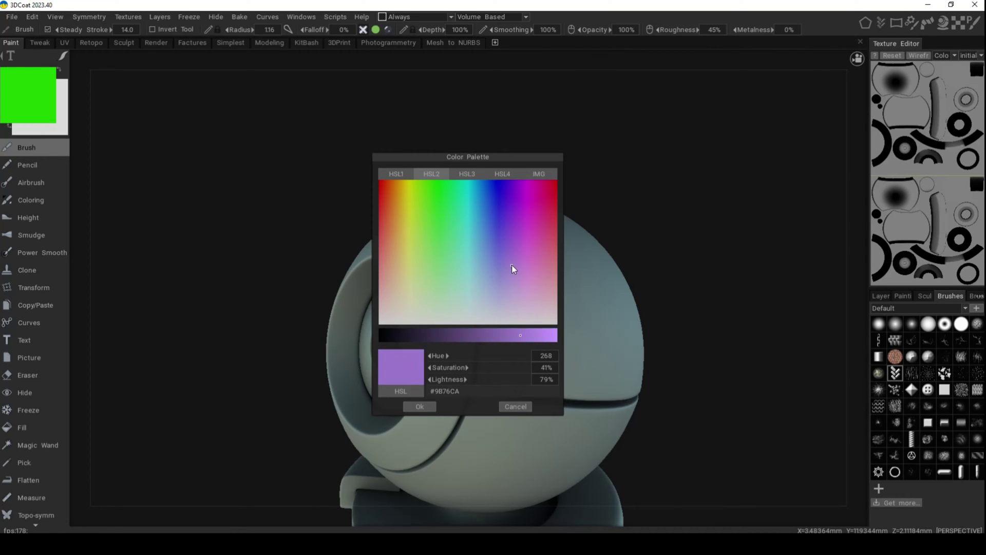
left_click(419, 406)
left_click(536, 280)
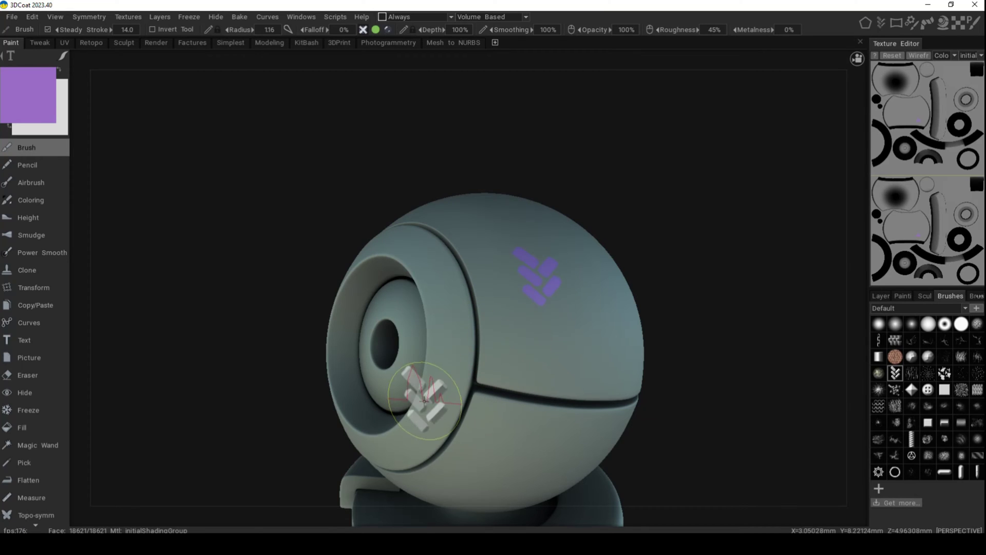
Switch the paint colour to red and stamp a second chevron beside it
left_click(39, 97)
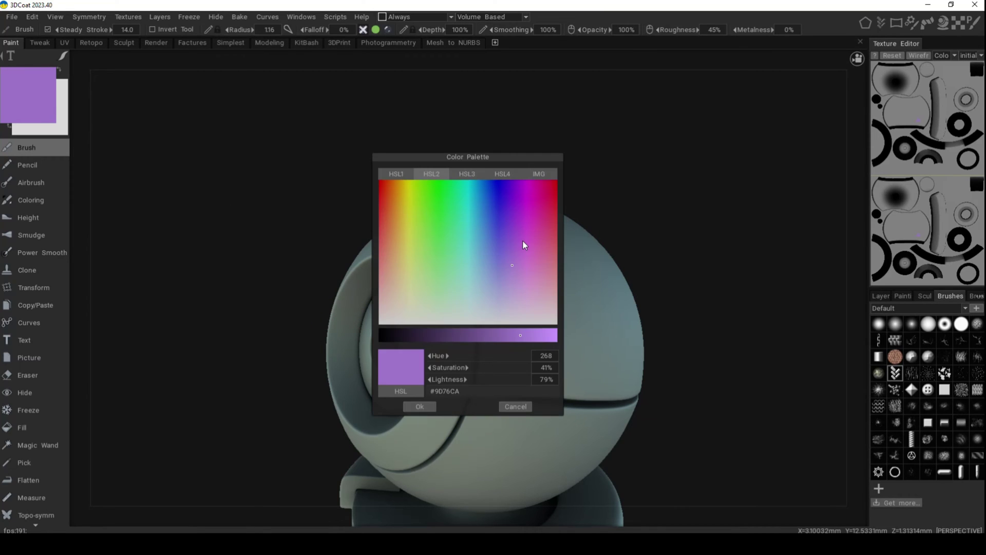
left_click_drag(522, 240, 552, 185)
left_click(420, 406)
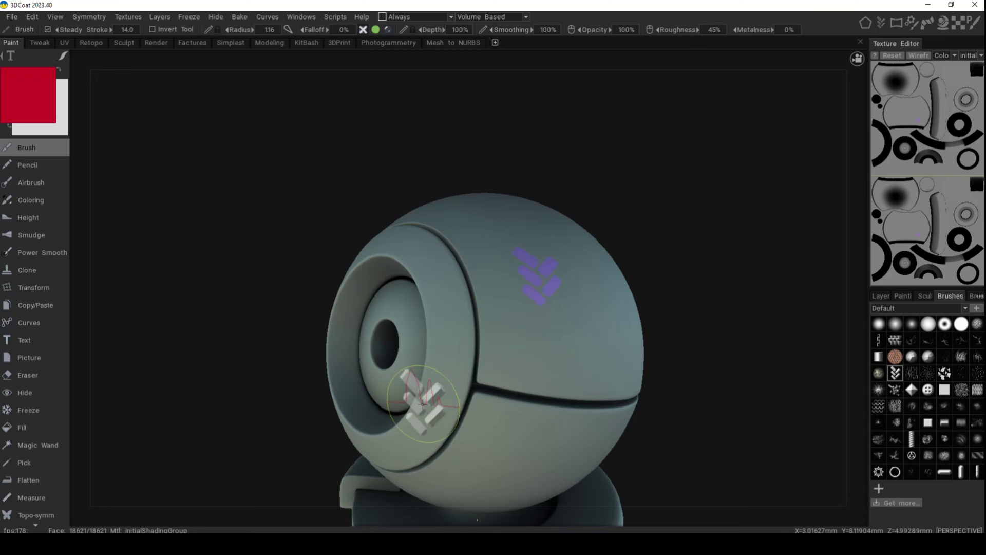
left_click(575, 338)
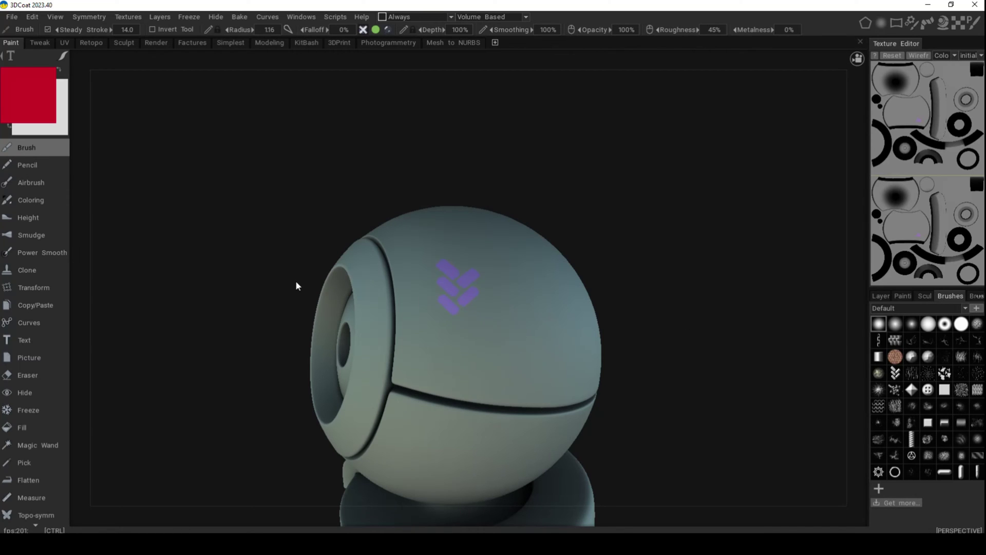
Undo the purple stamp, tune brush radius and depth, and test red strokes before undoing them
key("ctrl+z")
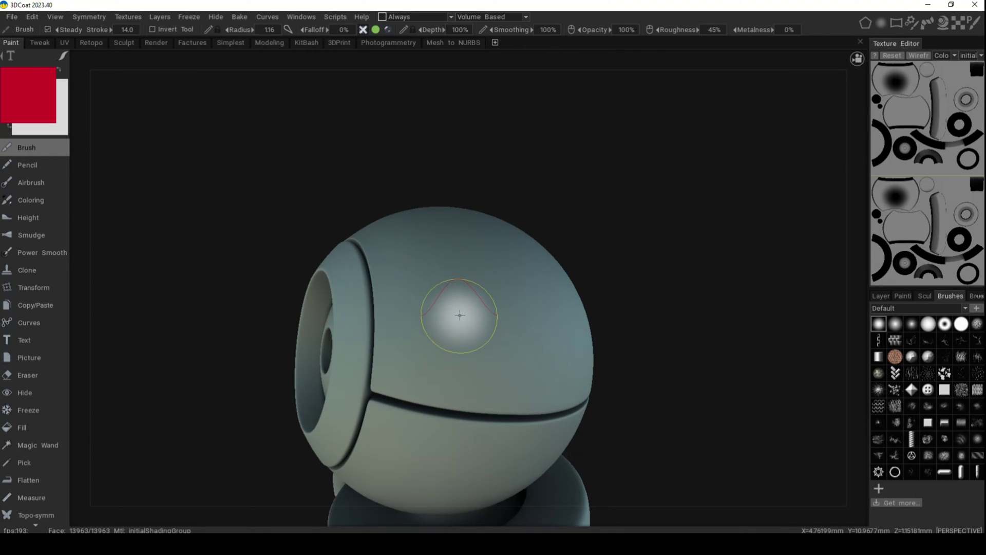
mouse_move(460, 316)
right_mouse_down()
mouse_move(560, 343)
mouse_move(469, 346)
mouse_move(467, 294)
right_mouse_up()
mouse_move(462, 283)
right_mouse_down()
mouse_move(457, 340)
mouse_move(454, 294)
mouse_move(449, 310)
mouse_move(454, 352)
right_mouse_up()
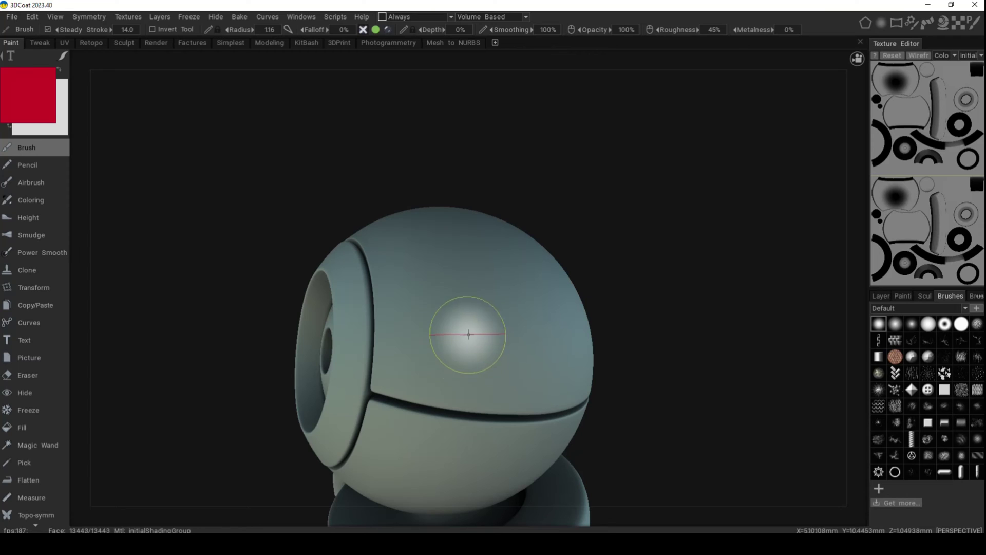
mouse_move(439, 293)
left_mouse_down()
mouse_move(522, 391)
mouse_move(417, 364)
left_mouse_up()
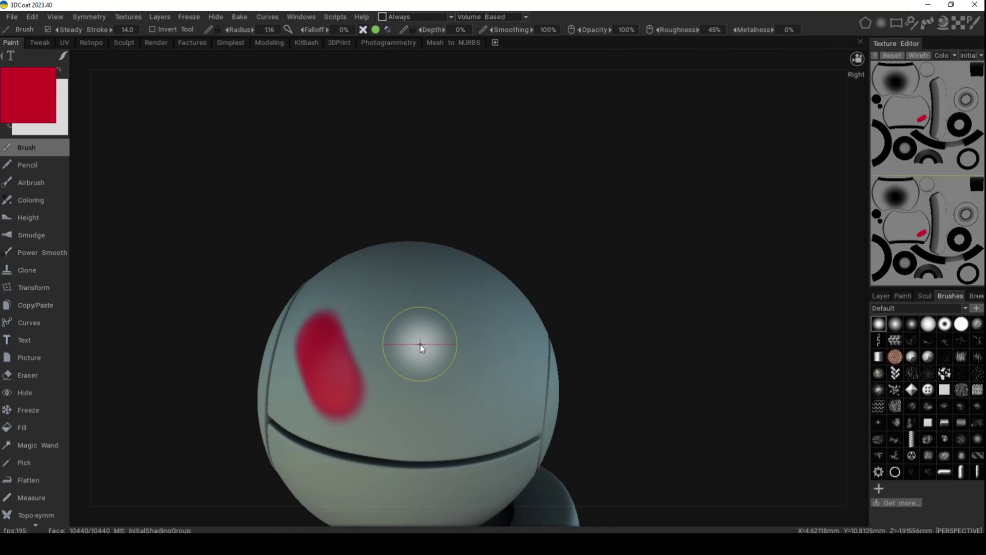
right_click_drag(421, 344, 480, 366)
left_click(408, 307)
mouse_move(409, 306)
left_mouse_down()
mouse_move(448, 415)
mouse_move(611, 416)
left_mouse_up()
key("ctrl+z")
key("ctrl+z")
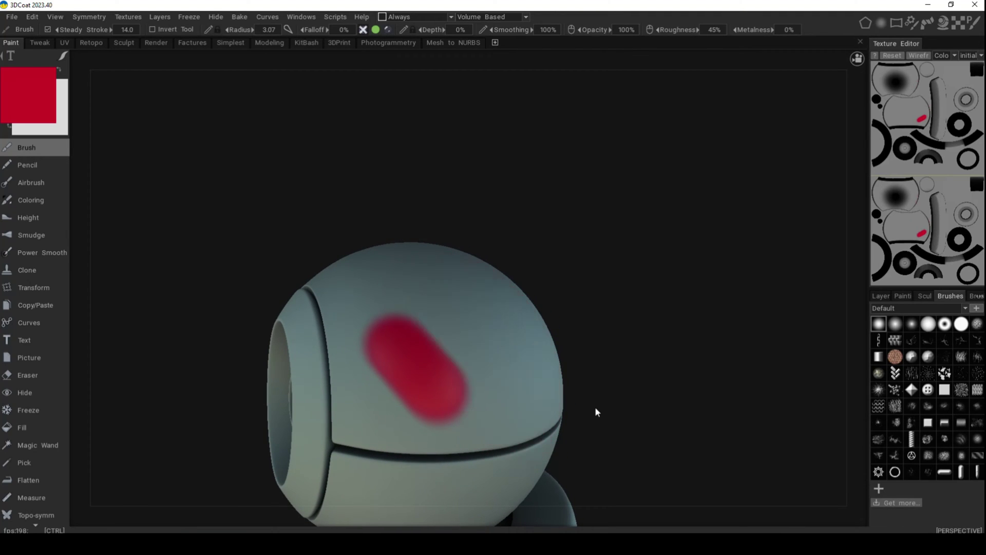
Paint a large soft red patch on the sphere at 134% depth
left_click_drag(424, 337, 420, 384, "alt")
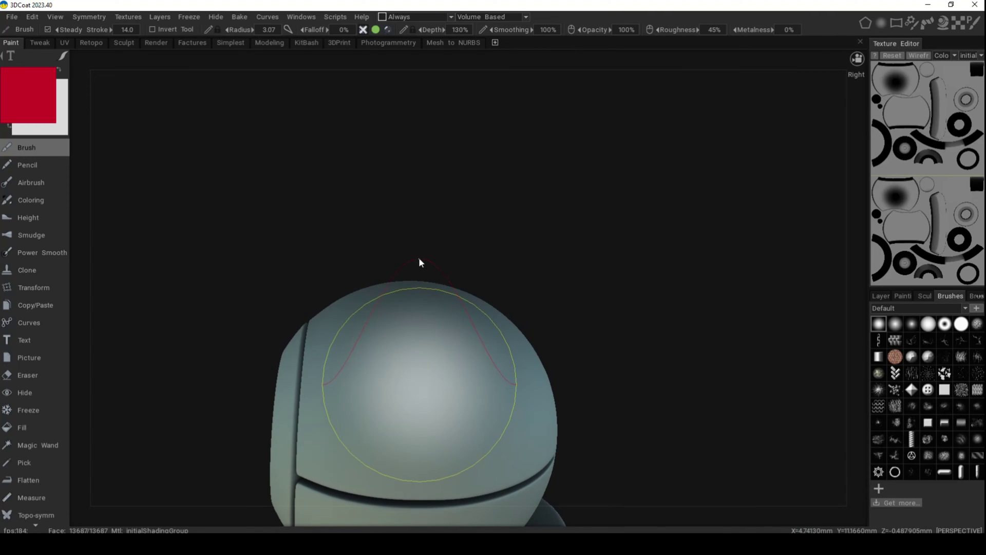
right_click_drag(419, 257, 419, 254)
mouse_move(420, 254)
left_mouse_down("alt")
mouse_move(441, 277)
mouse_move(418, 339)
mouse_move(459, 383)
left_mouse_up("alt")
mouse_move(474, 418)
left_mouse_down("alt")
mouse_move(495, 430)
mouse_move(488, 418)
mouse_move(430, 415)
left_mouse_up("alt")
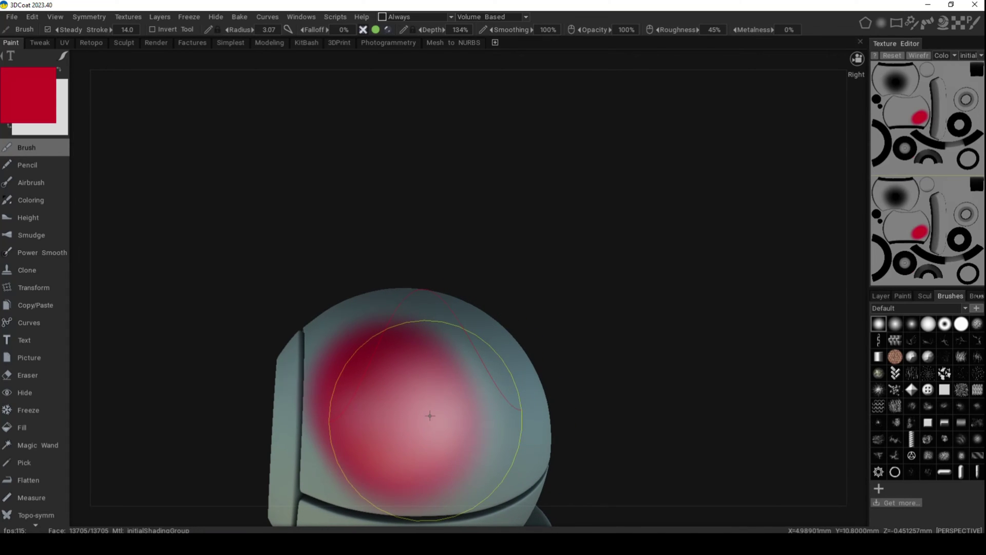
Test red strokes with glossiness intensity at 100%, then at a lowered intensity
mouse_move(373, 32)
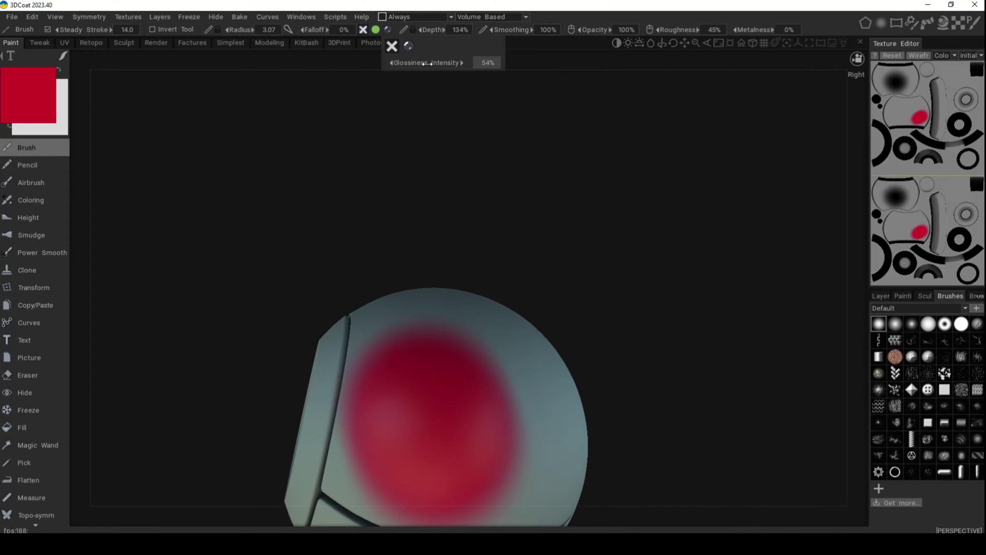
left_click_drag(431, 63, 491, 66)
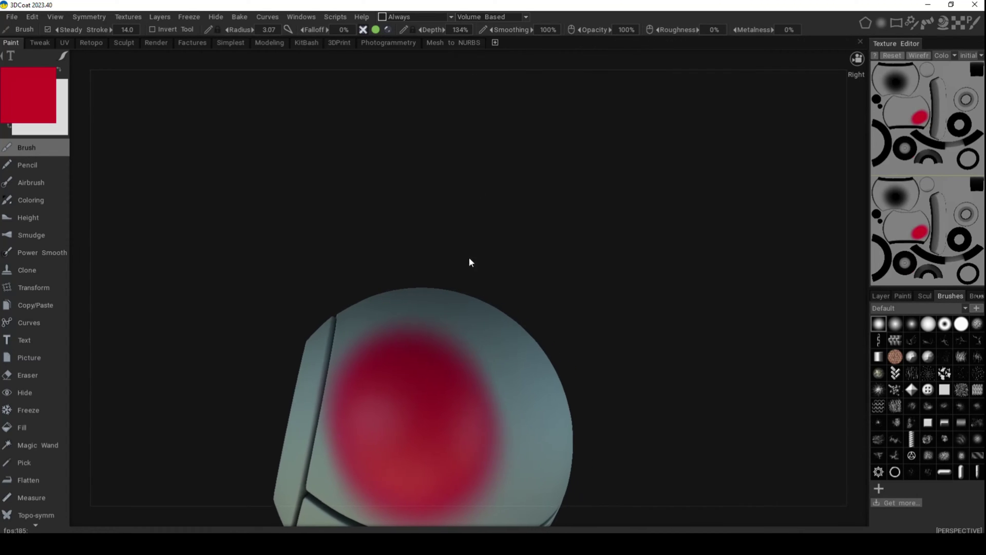
left_click_drag(411, 349, 431, 400)
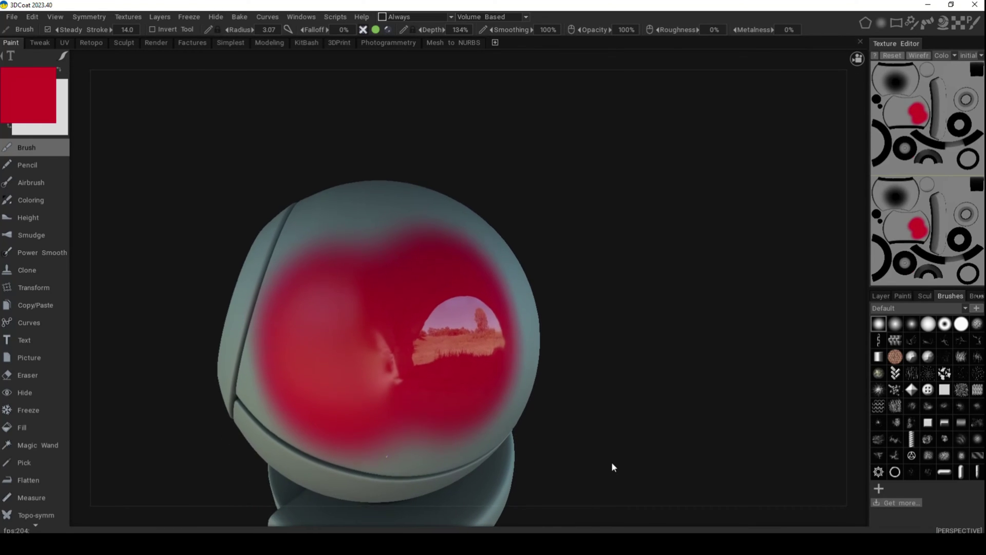
mouse_move(389, 30)
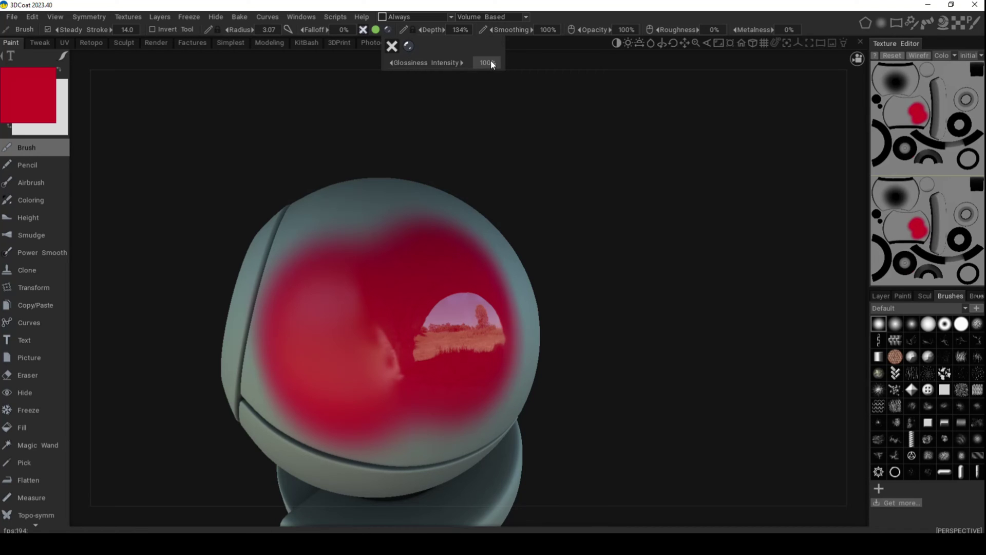
left_click_drag(489, 62, 445, 64)
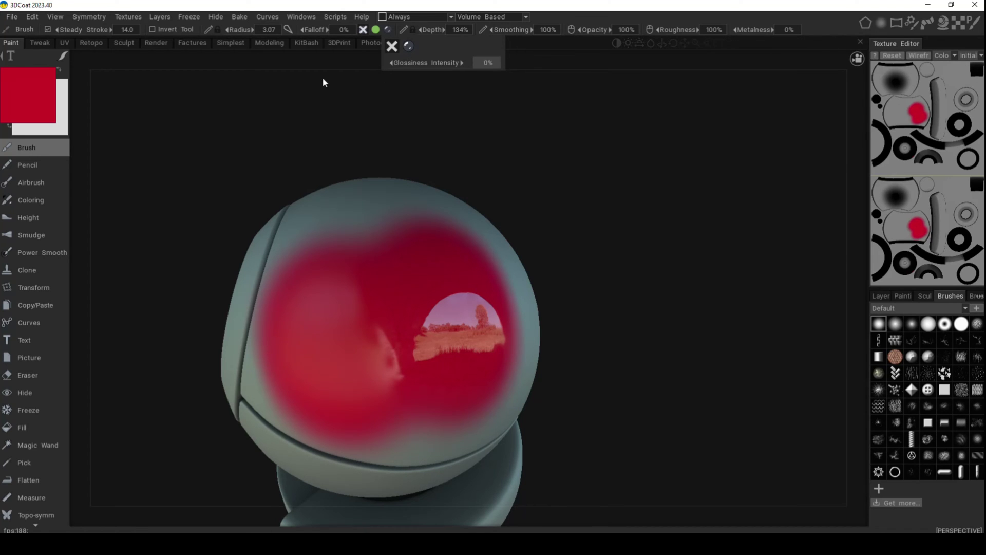
mouse_move(373, 213)
left_mouse_down("alt")
mouse_move(365, 260)
mouse_move(442, 306)
left_mouse_up("alt")
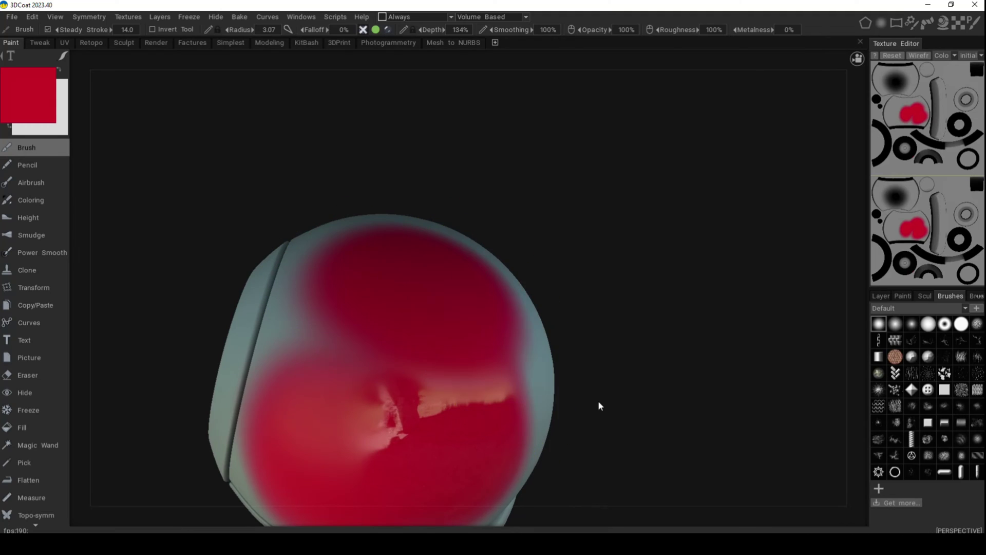
Undo all the red paint and switch off glossiness painting
left_click_drag(597, 403, 588, 391)
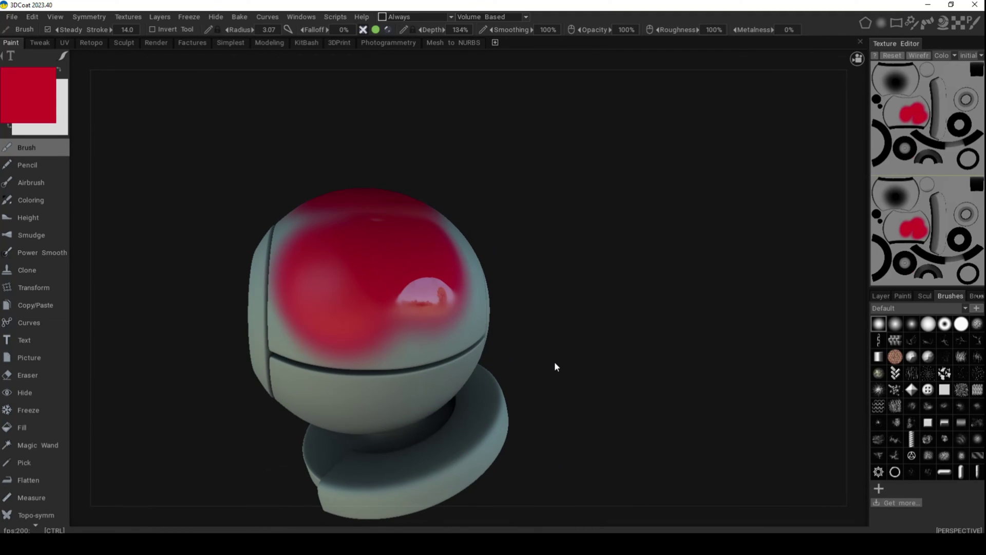
key("ctrl+z")
key("ctrl+z")
key("ctrl+z")
scroll(514, 262, "up", 4)
left_click(388, 29)
left_click(390, 29)
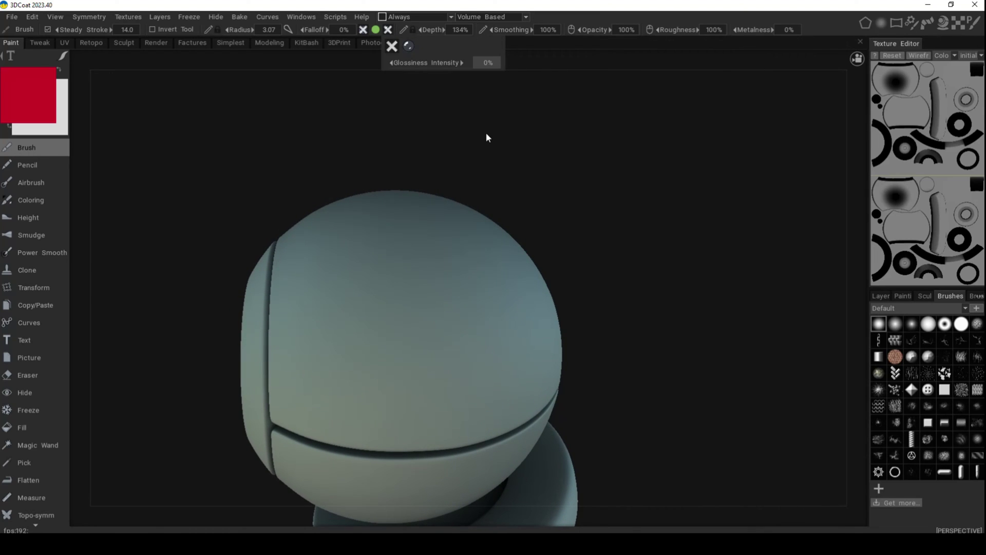
Brush a faint pink tint on the sphere top at 11% colour opacity, undoing the last stroke
mouse_move(368, 29)
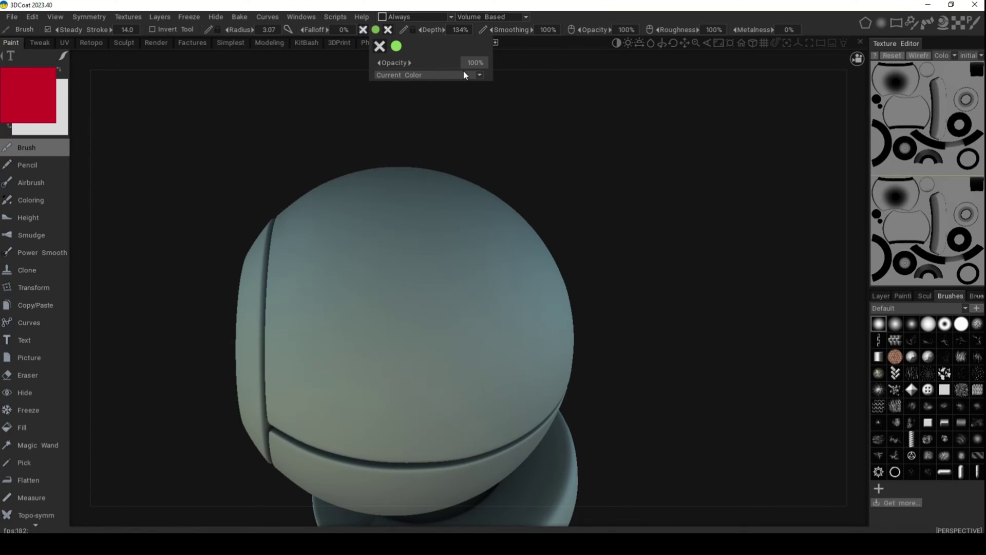
left_click_drag(401, 63, 328, 66)
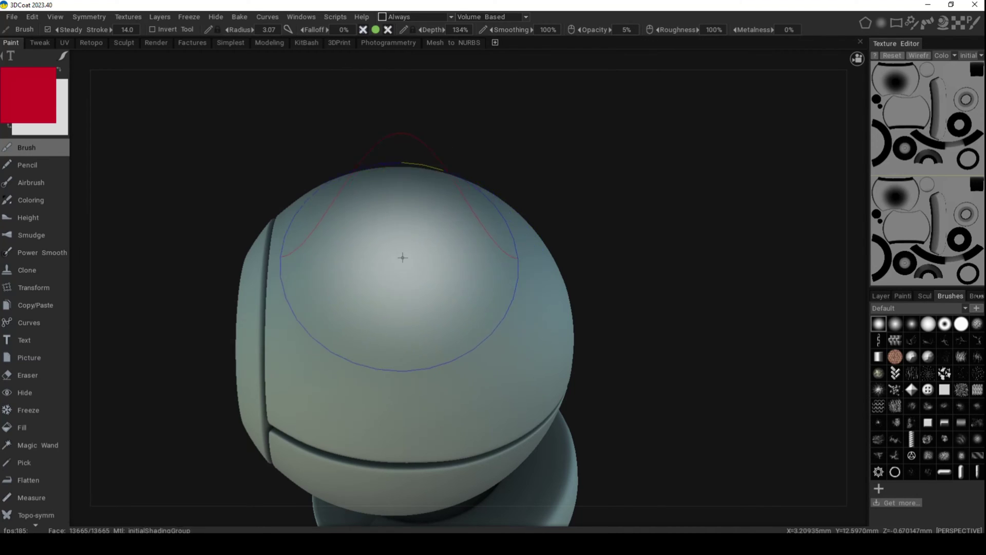
mouse_move(401, 263)
left_mouse_down()
mouse_move(474, 329)
mouse_move(397, 264)
left_mouse_up()
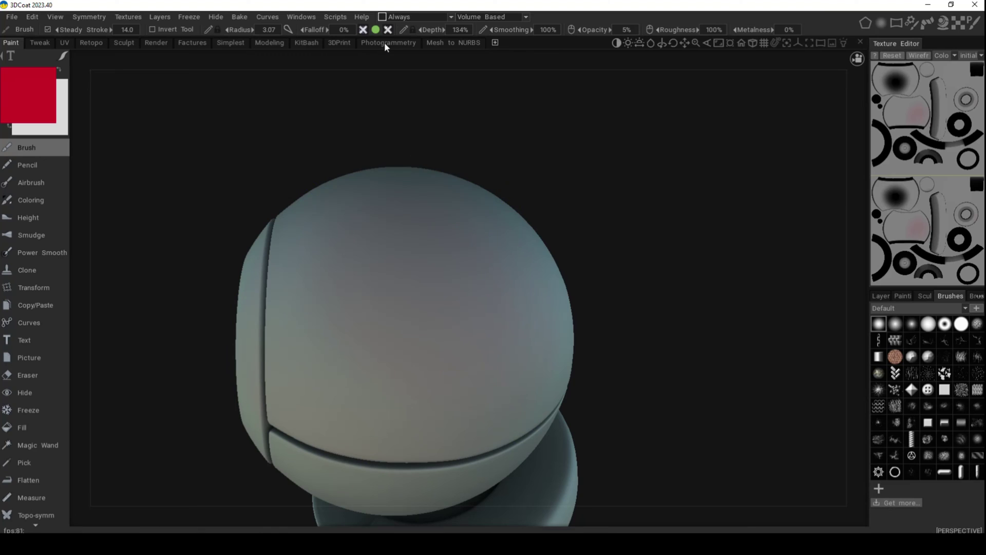
mouse_move(369, 29)
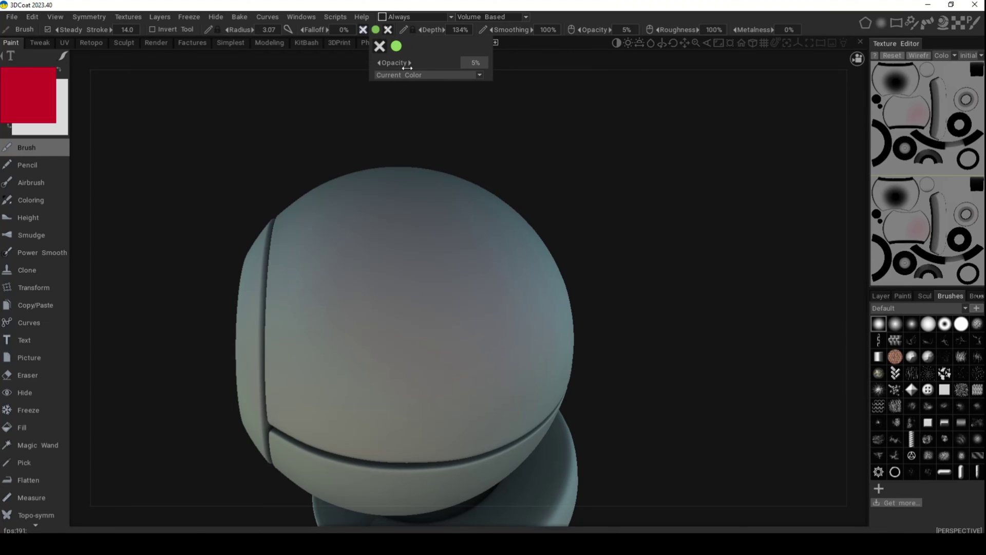
left_click_drag(394, 64, 397, 65)
left_click_drag(403, 260, 421, 318)
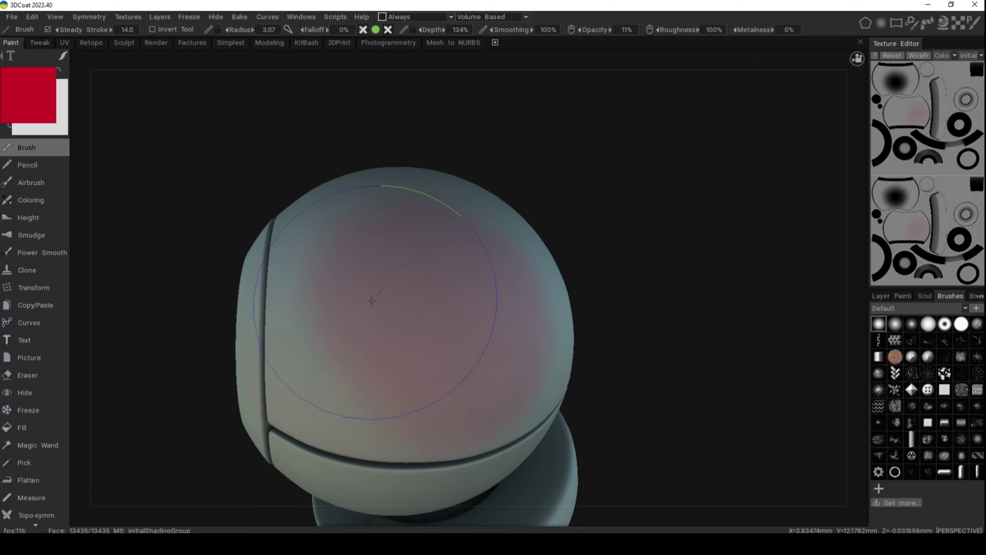
mouse_move(466, 281)
left_mouse_down()
mouse_move(419, 357)
mouse_move(473, 240)
left_mouse_up()
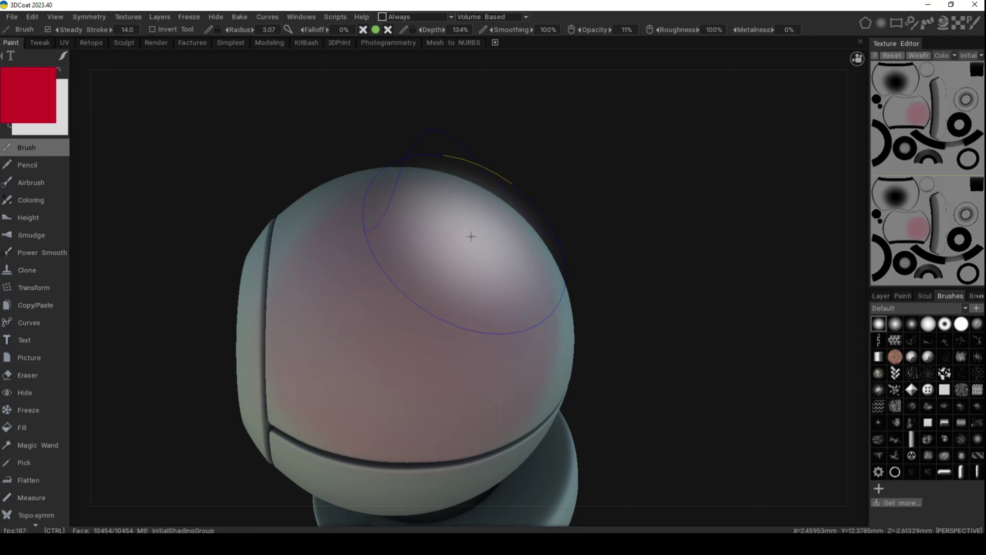
key("ctrl+z")
Set the colour opacity back to 100%
mouse_move(376, 31)
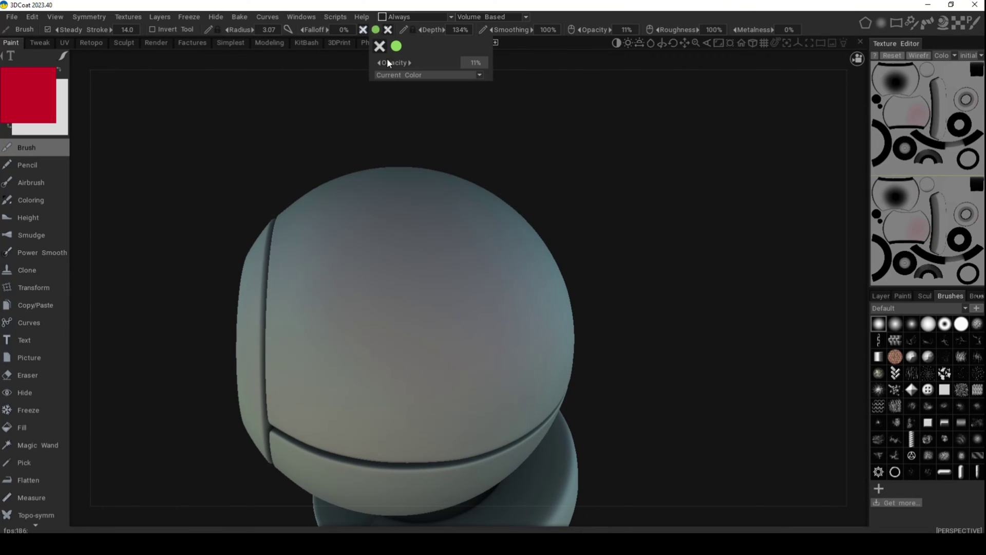
left_click_drag(400, 63, 525, 64)
left_click(375, 30)
type("100")
key("Return")
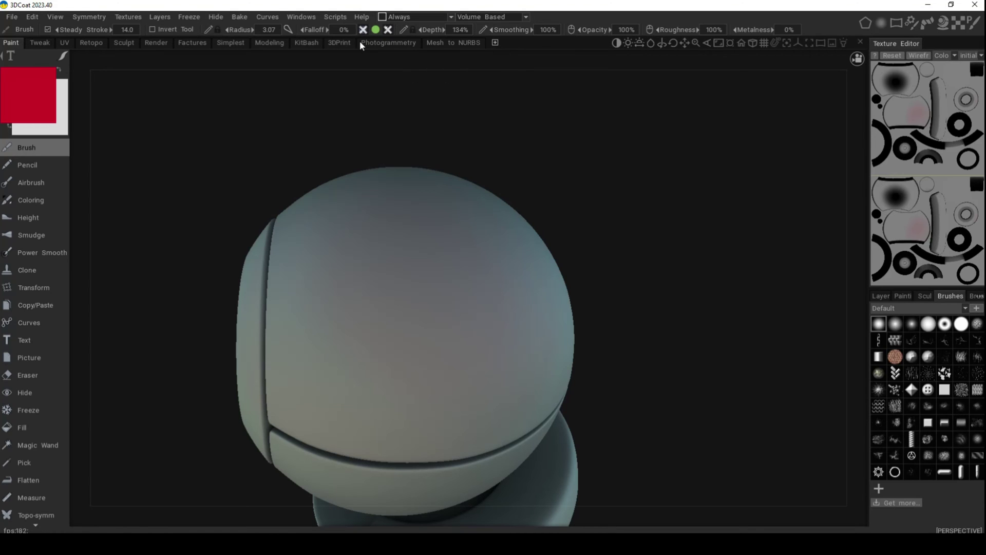
Adjust the depth settings and try a red dab on the sphere, then undo it
left_click(361, 29)
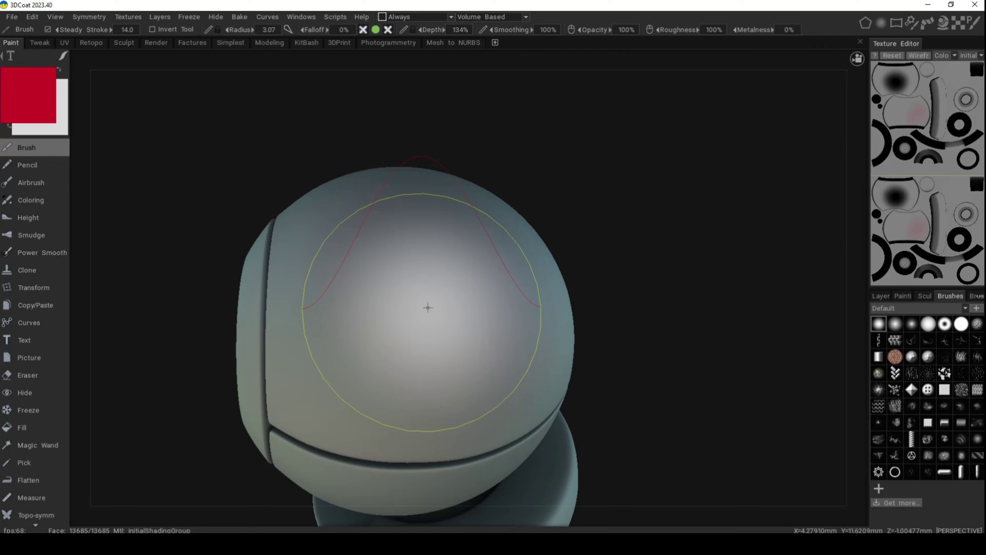
mouse_move(367, 37)
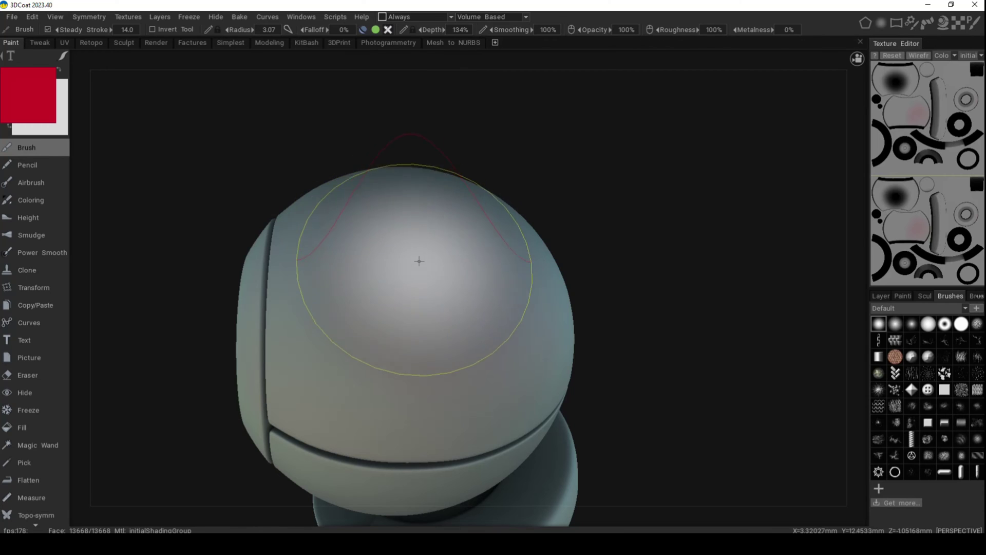
left_click(391, 254)
left_click_drag(392, 255, 465, 342)
mouse_move(609, 404)
left_mouse_down()
mouse_move(612, 397)
mouse_move(553, 366)
mouse_move(352, 337)
mouse_move(403, 319)
left_mouse_up()
key("ctrl+z")
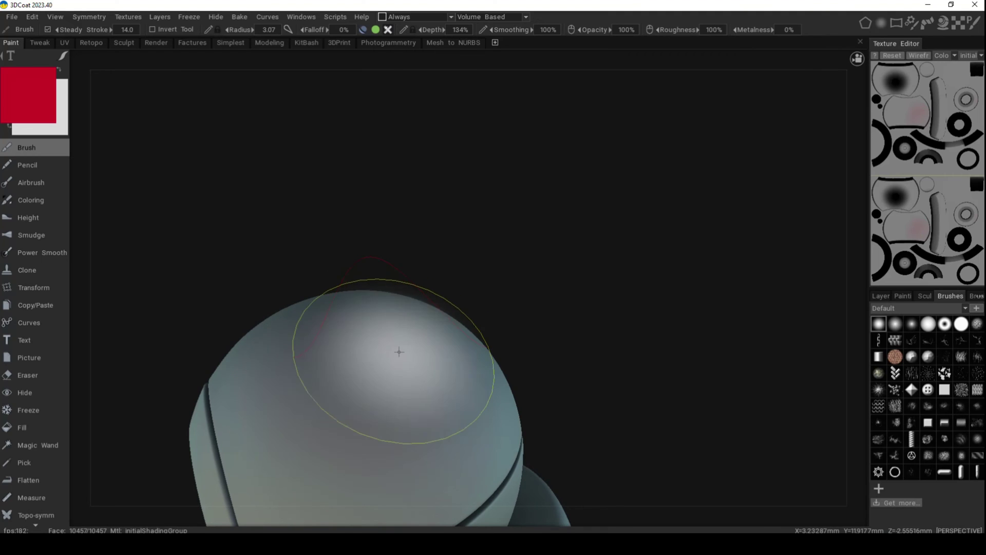
Shrink the brush radius to 0.398 and paint the first raised red stripe on top
right_click_drag(358, 358, 279, 399)
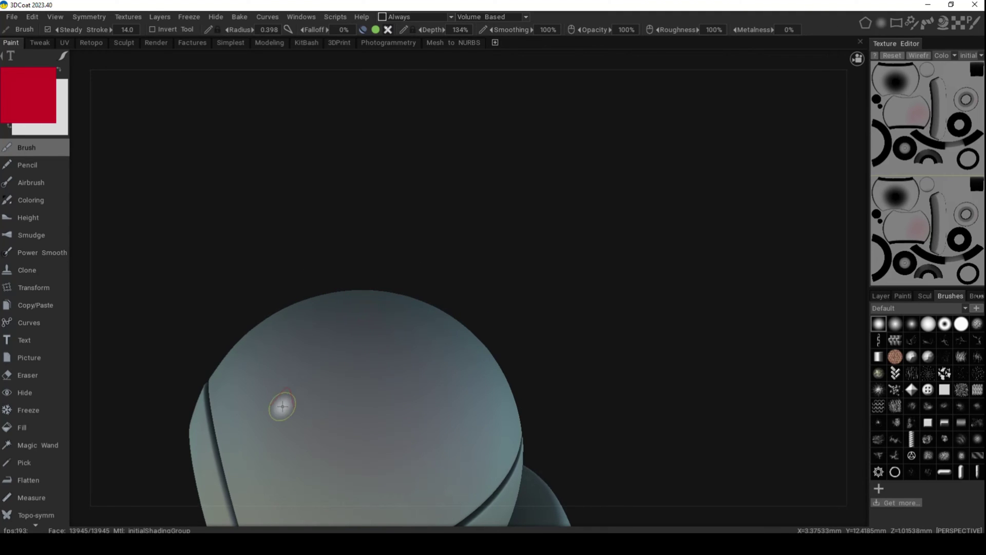
left_click_drag(304, 410, 352, 377)
scroll(351, 376, "up", 5)
left_click_drag(360, 278, 475, 409)
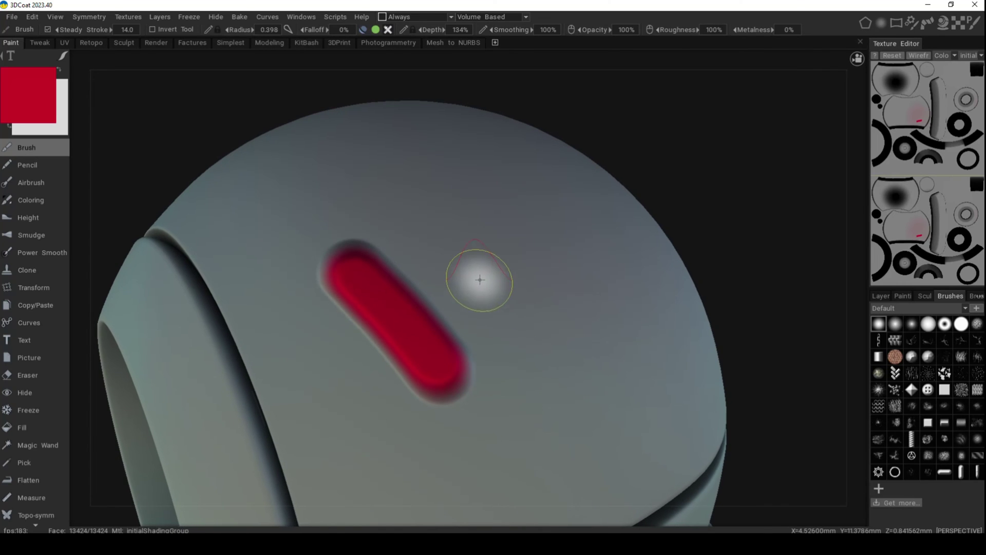
mouse_move(467, 269)
left_mouse_down("alt")
mouse_move(466, 281)
mouse_move(477, 260)
mouse_move(463, 269)
mouse_move(490, 271)
left_mouse_up("alt")
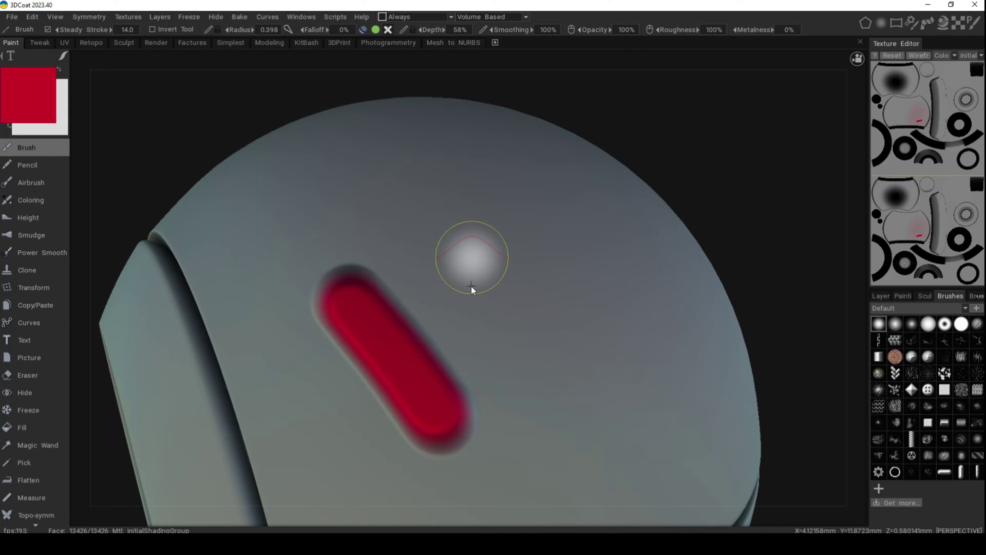
Lower the brush depth and paint the second and third red stripes beside the first
right_click_drag(470, 288, 471, 289)
mouse_move(406, 230)
left_mouse_down()
mouse_move(523, 376)
mouse_move(555, 345)
mouse_move(589, 331)
mouse_move(599, 351)
mouse_move(578, 322)
left_mouse_up()
mouse_move(578, 322)
right_mouse_down("alt")
mouse_move(504, 251)
mouse_move(473, 245)
mouse_move(497, 248)
right_mouse_up("alt")
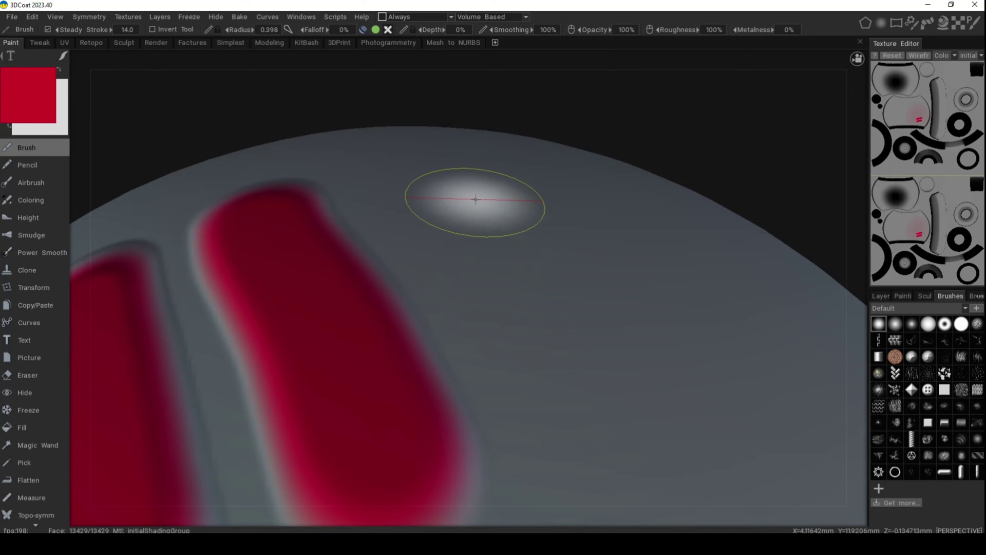
left_click_drag(451, 197, 643, 413)
left_click_drag(648, 427, 664, 445, "alt")
scroll(663, 445, "up", 2)
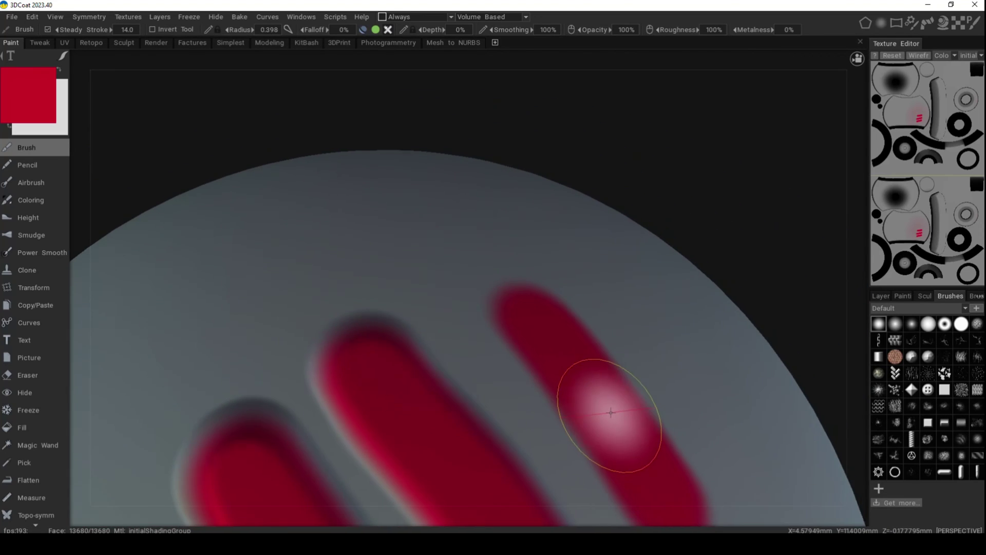
mouse_move(362, 30)
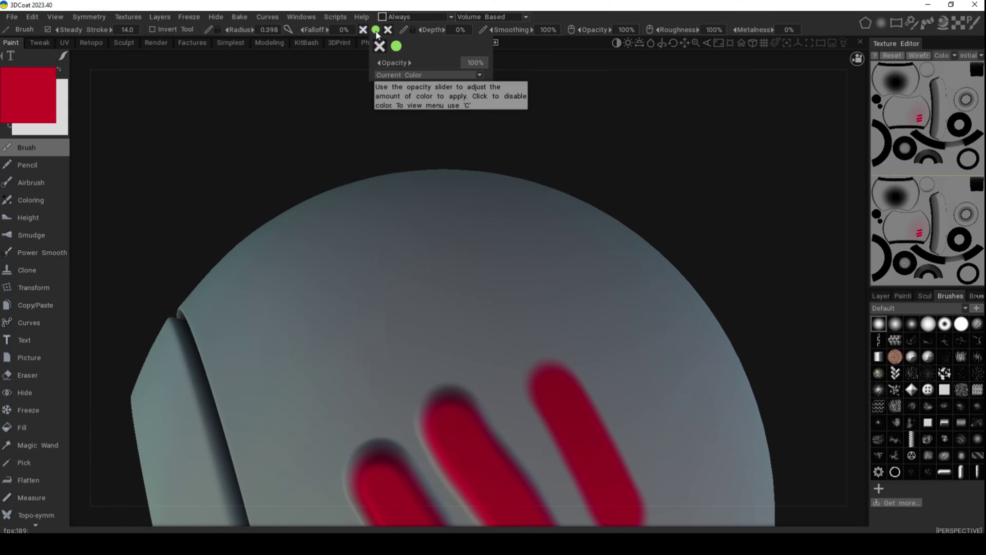
Paint flat red patches on the sphere's top above the diagonal stripes
mouse_move(356, 264)
left_mouse_down()
mouse_move(423, 298)
mouse_move(364, 320)
left_mouse_up()
mouse_move(389, 32)
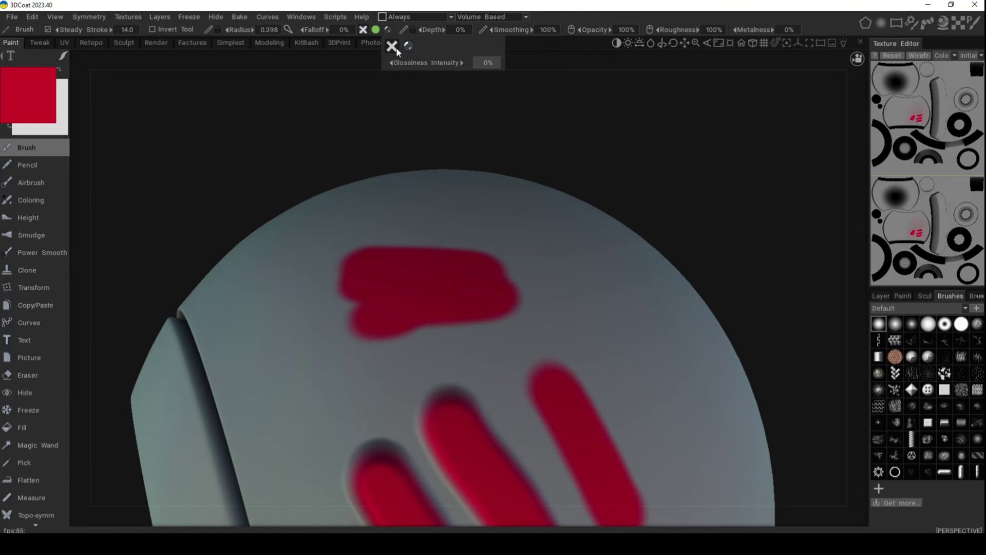
left_click_drag(440, 64, 440, 66)
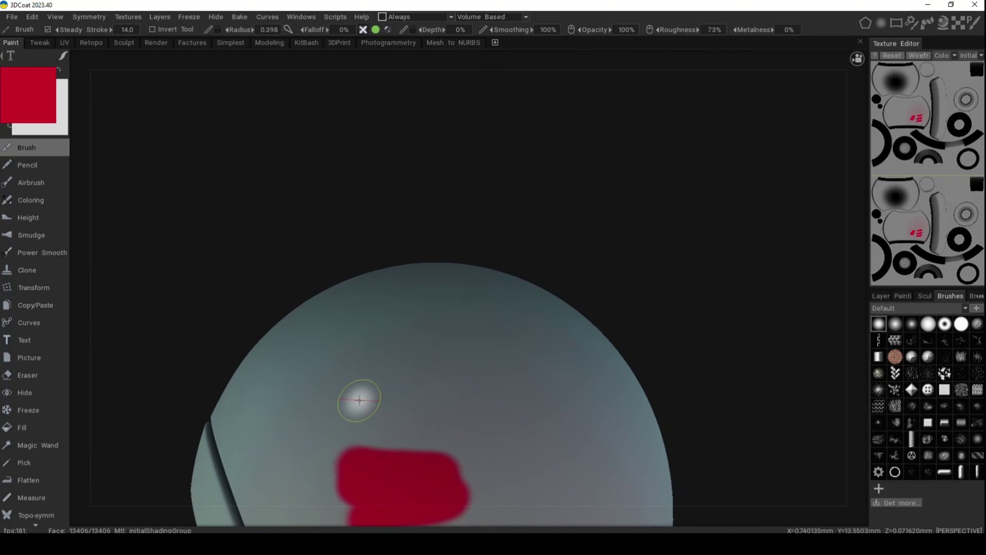
left_click_drag(348, 396, 297, 399)
mouse_move(364, 384)
left_mouse_down()
mouse_move(310, 353)
mouse_move(391, 386)
left_mouse_up()
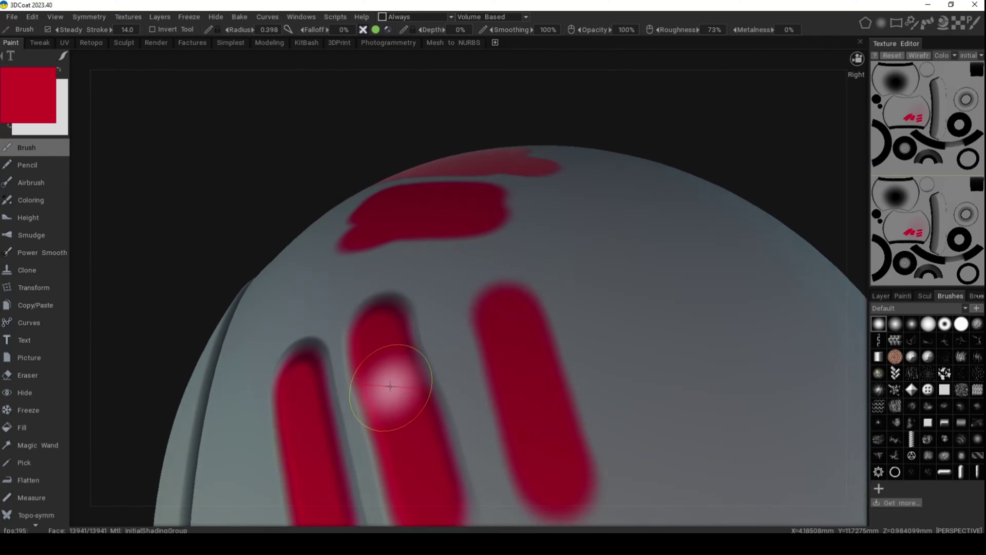
right_click_drag(390, 386, 391, 382)
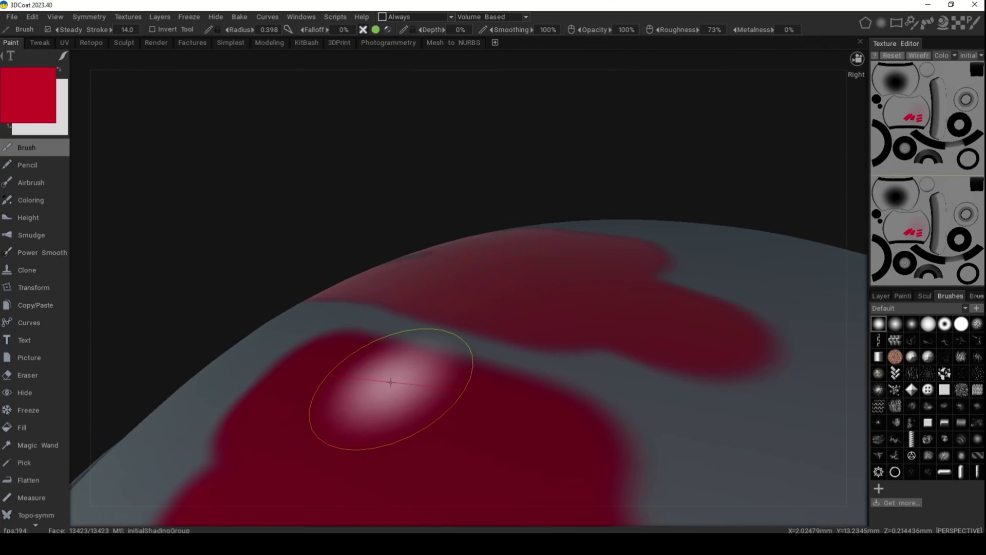
left_click_drag(391, 382, 430, 328, "alt")
scroll(397, 365, "down", 5)
Lower roughness to 0% with Glossiness Intensity, then paint another red diagonal stroke
mouse_move(386, 34)
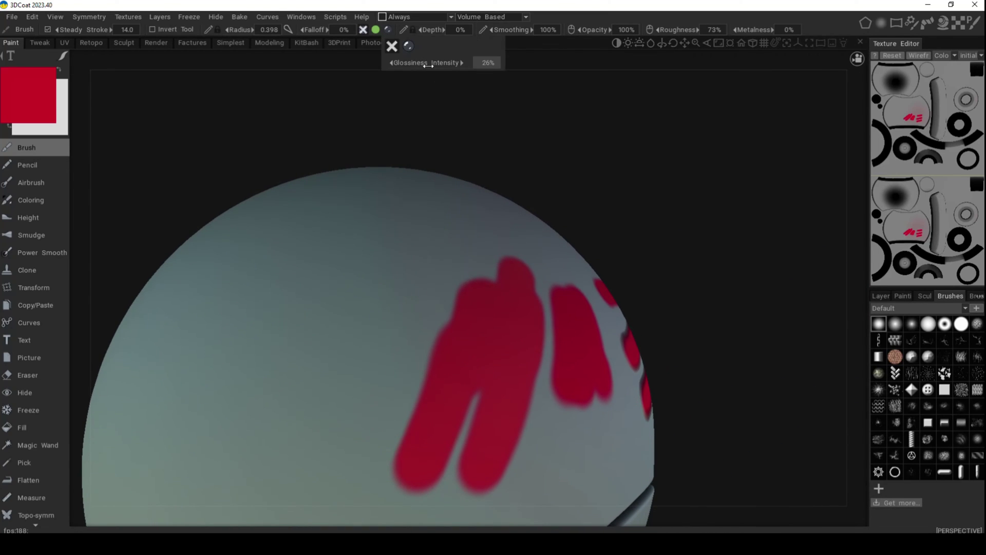
left_click_drag(438, 66, 539, 272)
scroll(392, 225, "down", 3)
scroll(539, 272, "up", 5)
mouse_move(403, 260)
left_mouse_down()
mouse_move(529, 407)
mouse_move(576, 439)
left_mouse_up()
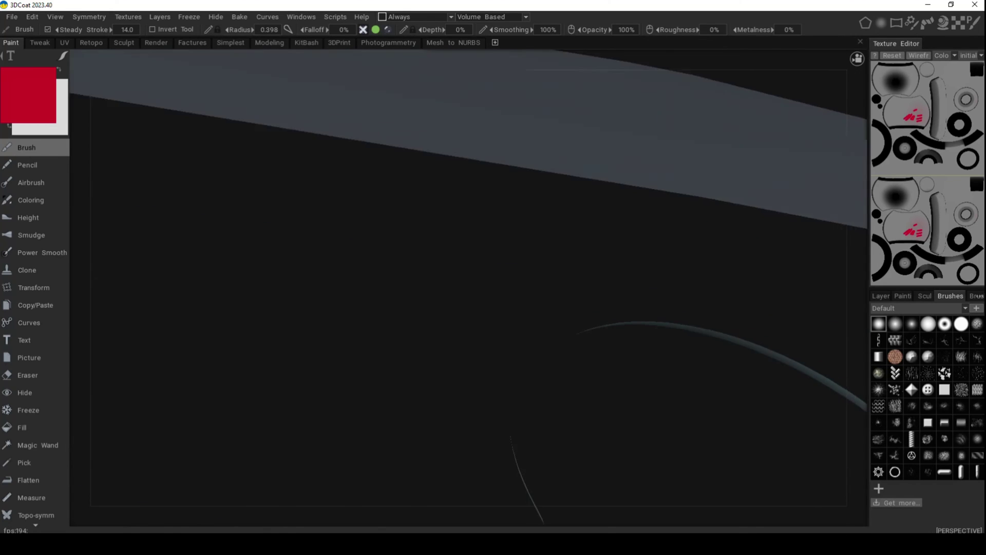
Change the brush's depth mode in the top toolbar
scroll(574, 435, "down", 3)
scroll(574, 435, "up", 2)
scroll(572, 436, "down", 3)
scroll(567, 428, "down", 5)
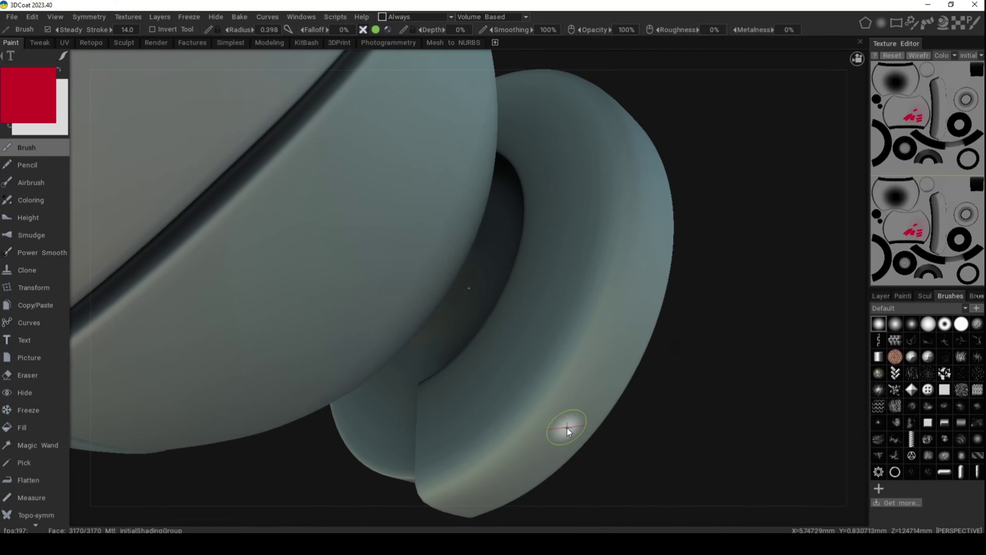
scroll(567, 428, "up", 1)
scroll(567, 427, "down", 4)
scroll(567, 428, "up", 6)
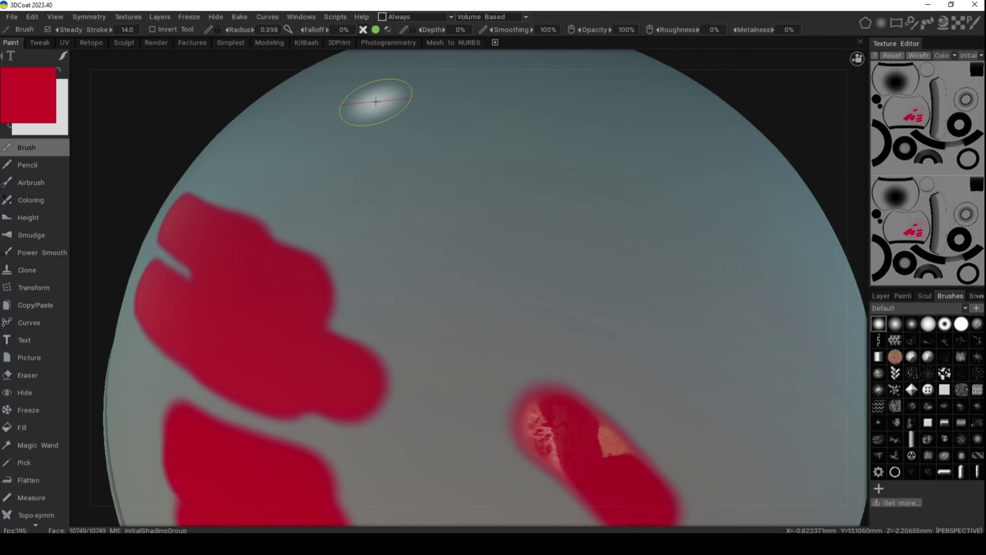
mouse_move(364, 32)
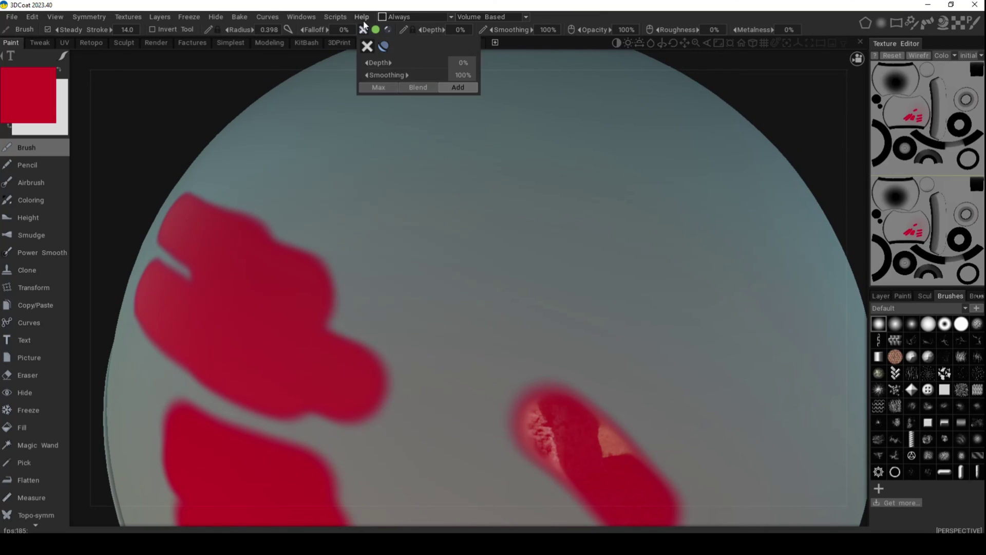
left_click(384, 47)
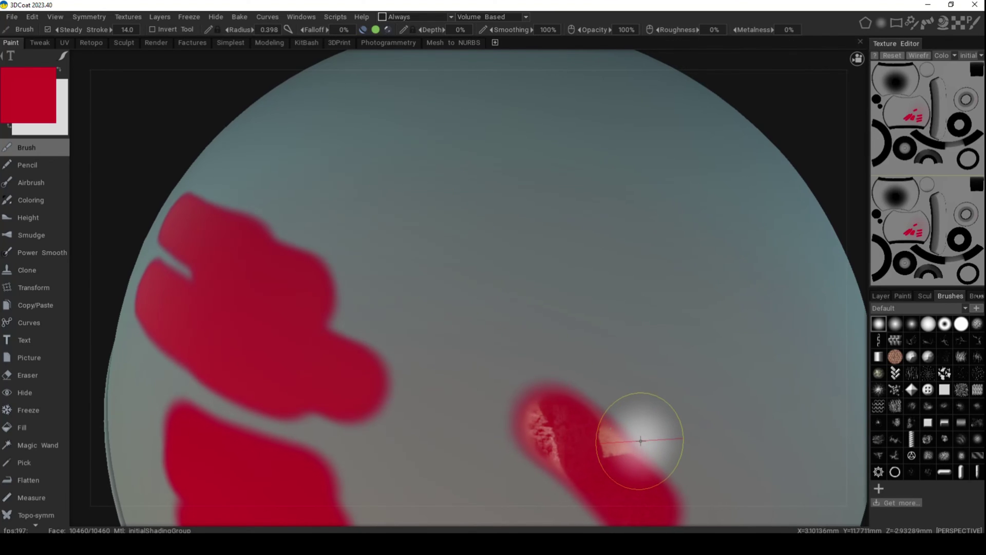
Turn the red strokes toward the camera, undo them all with Ctrl+Z, and bring up Smart Materials
mouse_move(632, 424)
left_mouse_down("alt")
mouse_move(612, 403)
mouse_move(581, 396)
mouse_move(611, 375)
left_mouse_up("alt")
middle_click_drag(611, 375, 483, 429, "alt")
left_click_drag(483, 430, 455, 475, "alt")
right_click_drag(470, 408, 580, 386)
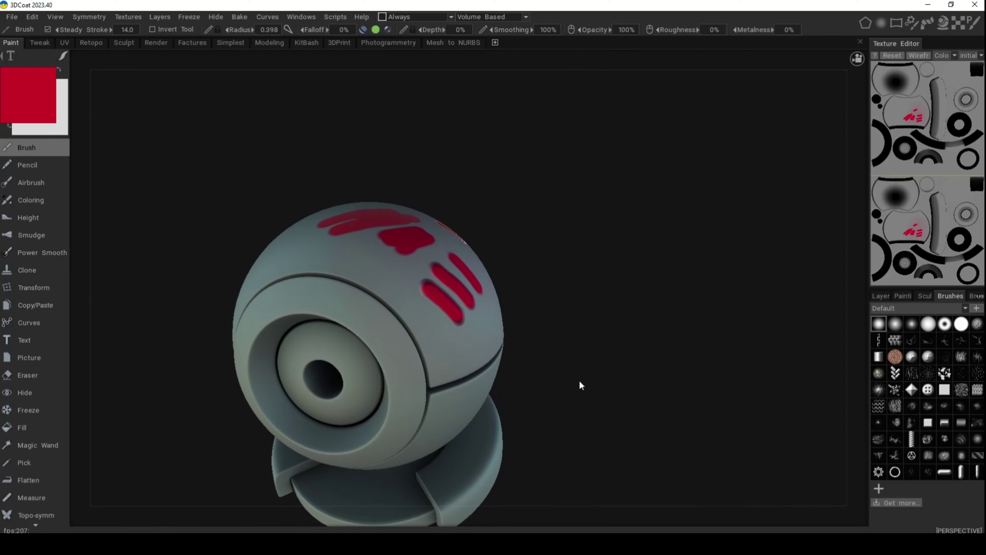
key("ctrl+z")
key("ctrl+z")
key("ctrl+z")
key("ctrl+z")
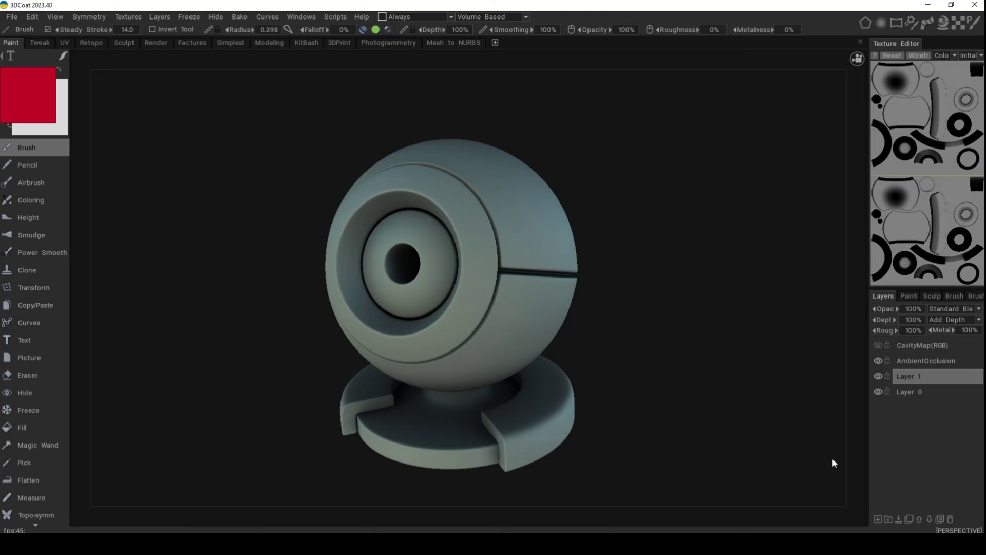
left_click(944, 24)
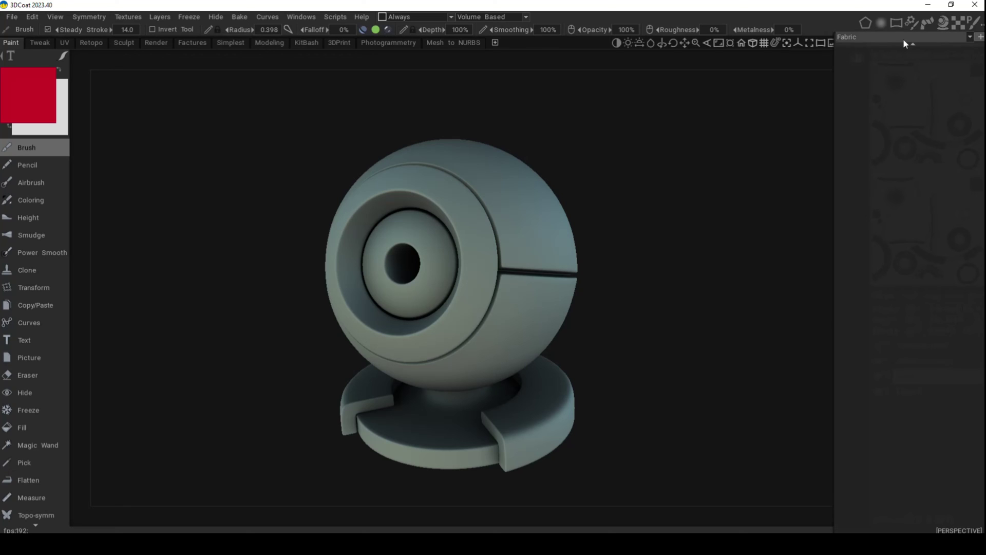
View the Leather and Misc smart-material folders, then close the popup and show the Windows panel list
left_click(872, 38)
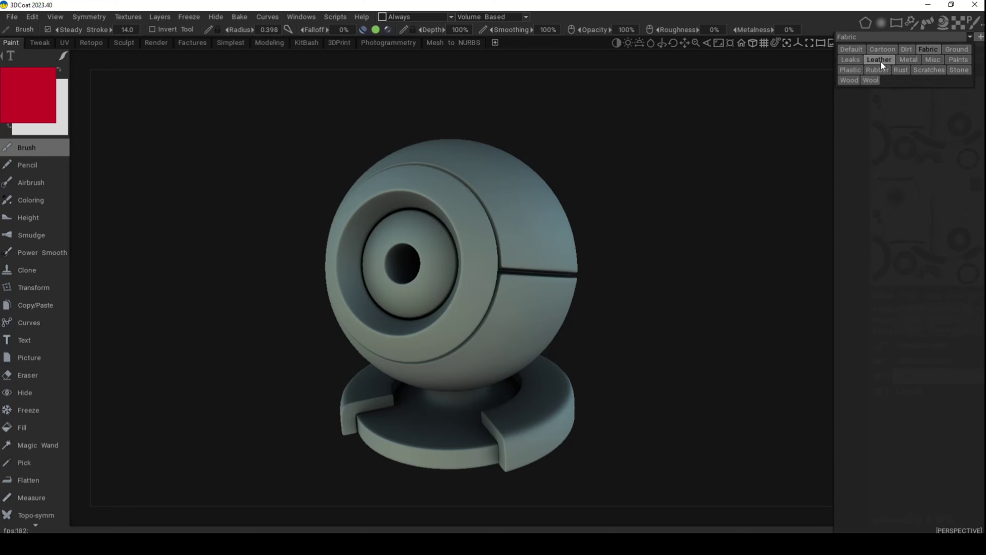
left_click(881, 61)
mouse_move(910, 33)
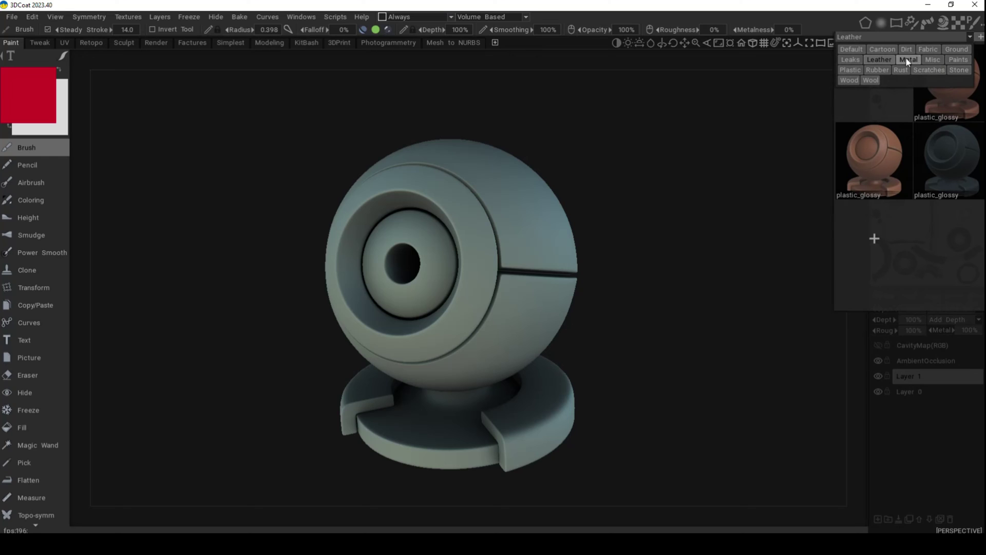
left_click(938, 61)
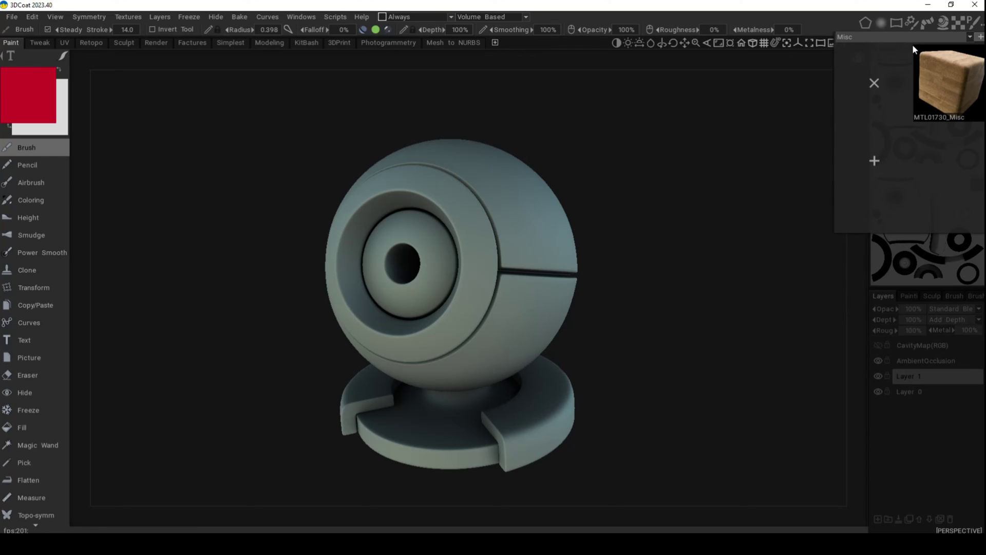
mouse_move(907, 40)
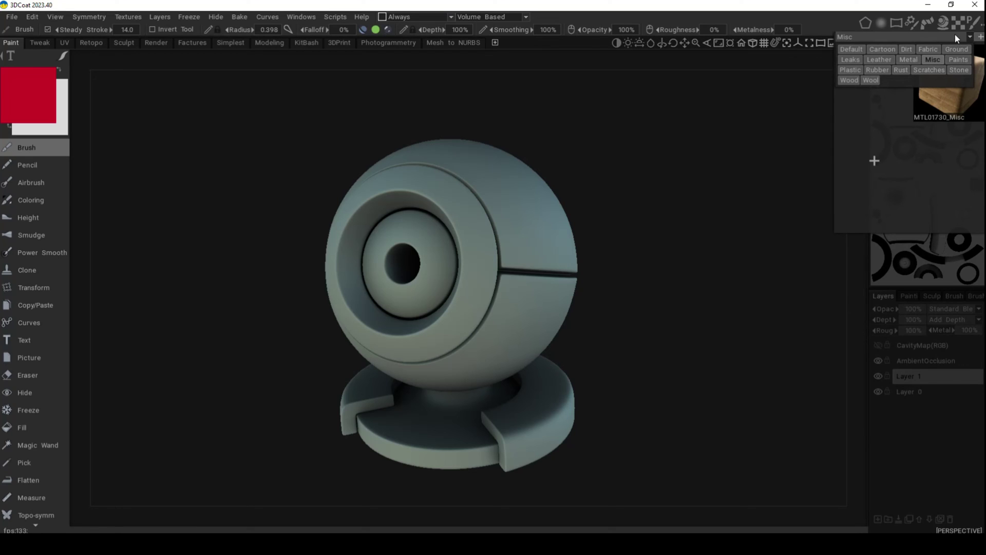
left_click(301, 17)
Dock the Smart Materials panel, switch to the Metal category, and preview metal_forged's enlarged thumbnail
mouse_move(308, 34)
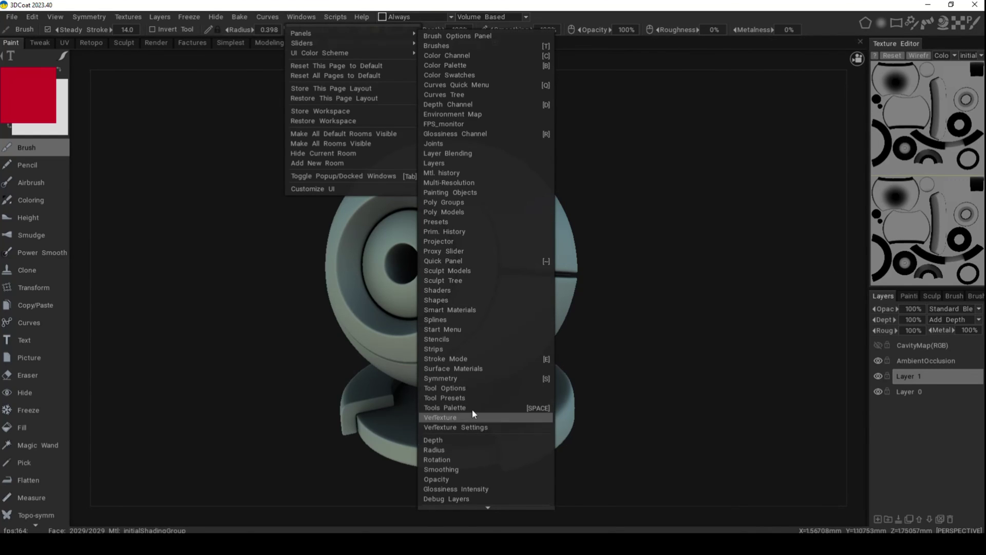
left_click(476, 310)
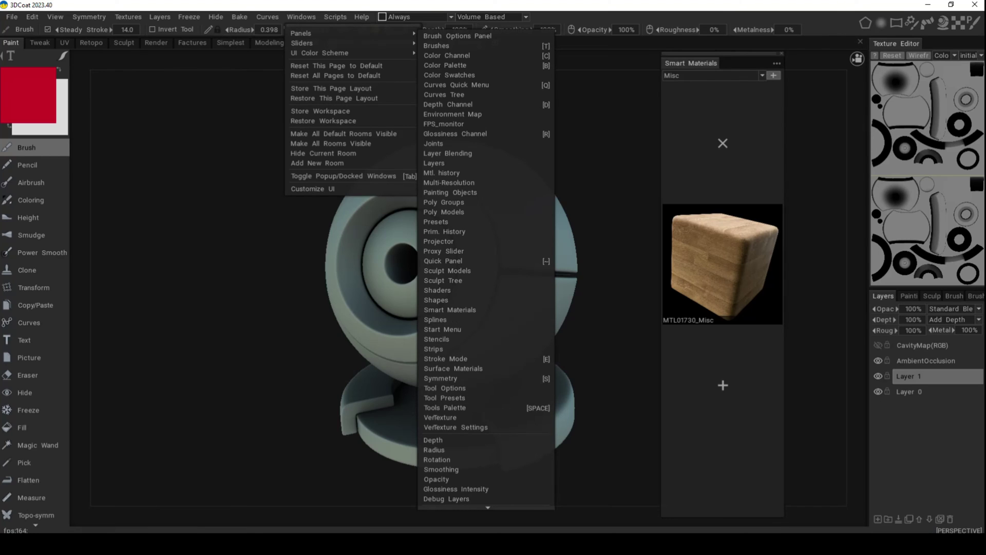
left_click(686, 75)
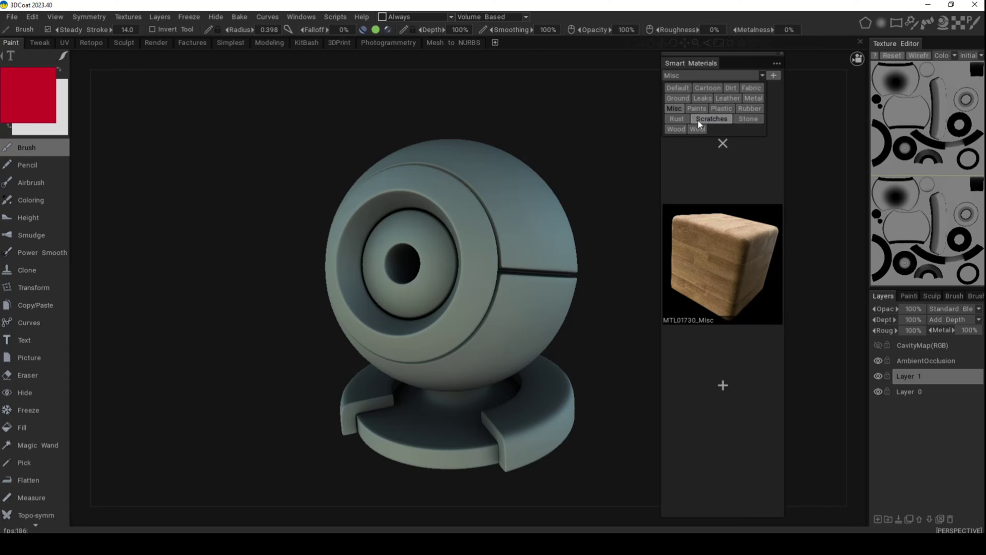
left_click(753, 98)
scroll(713, 319, "down", 8)
scroll(712, 338, "down", 10)
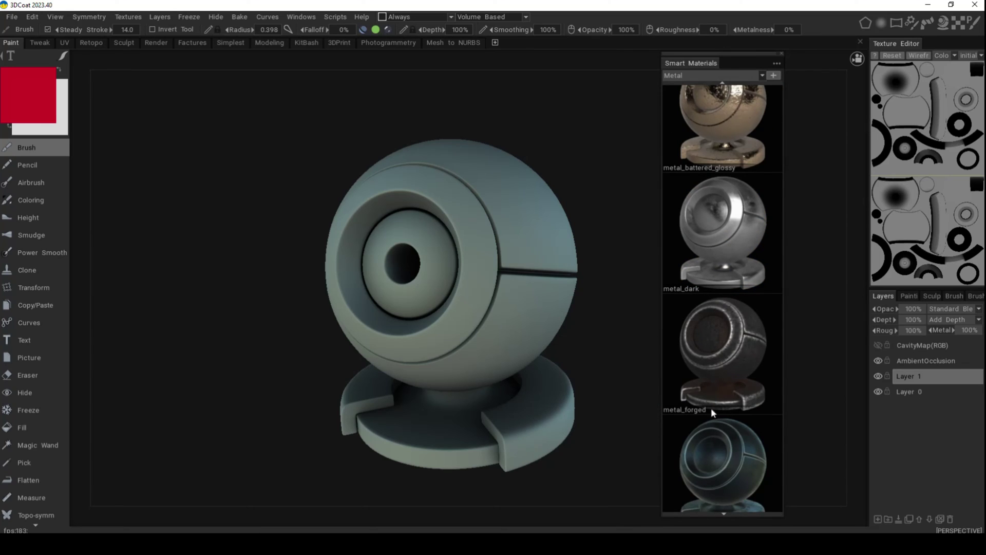
mouse_move(730, 353)
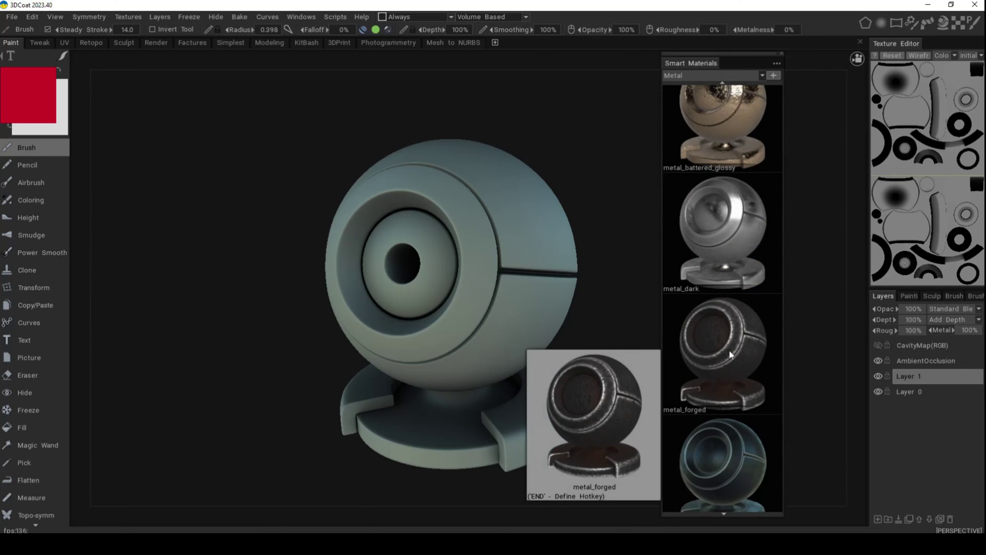
Select metal_forged and pin its live Smart Material Preview over the webcam's left half
left_click(722, 389)
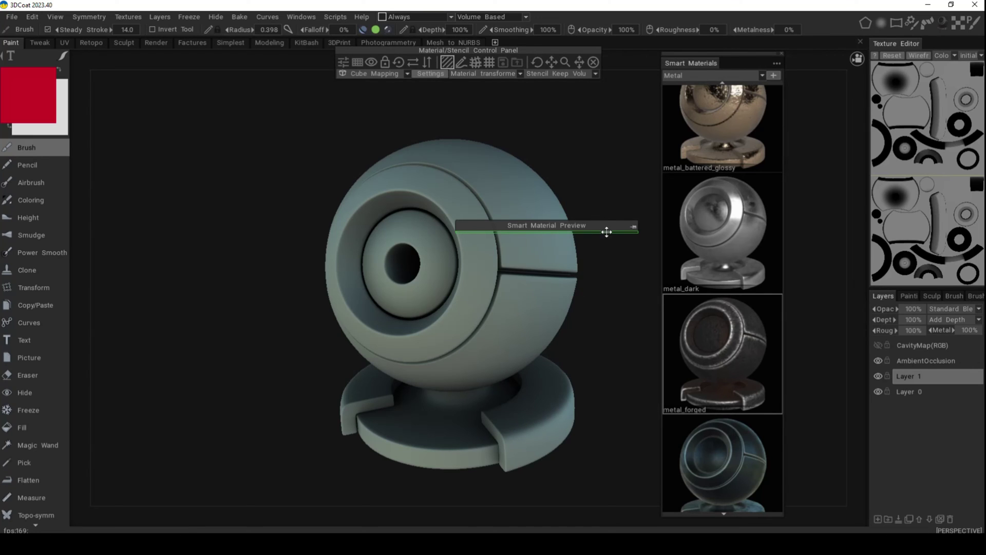
left_click_drag(609, 225, 507, 232)
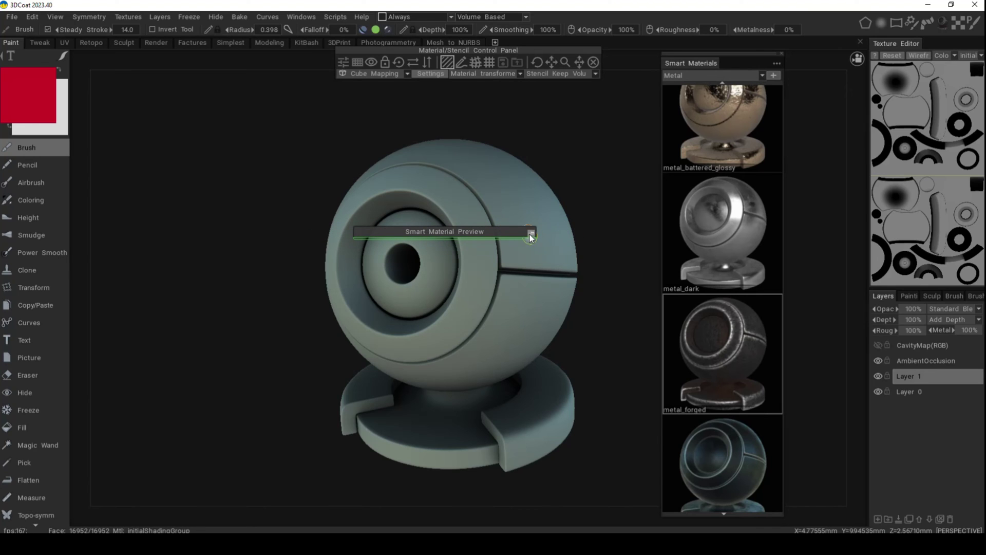
left_click(532, 232)
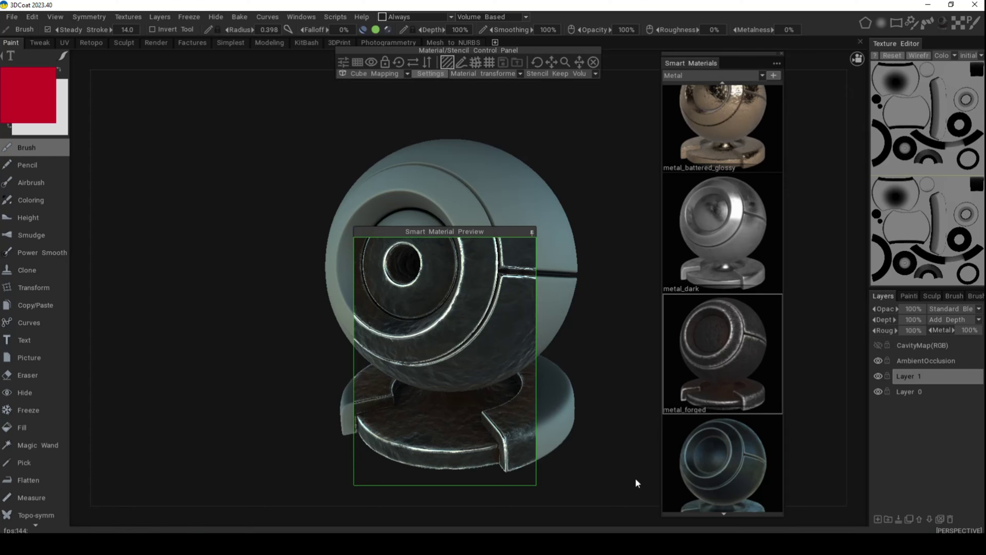
left_click_drag(507, 231, 396, 142)
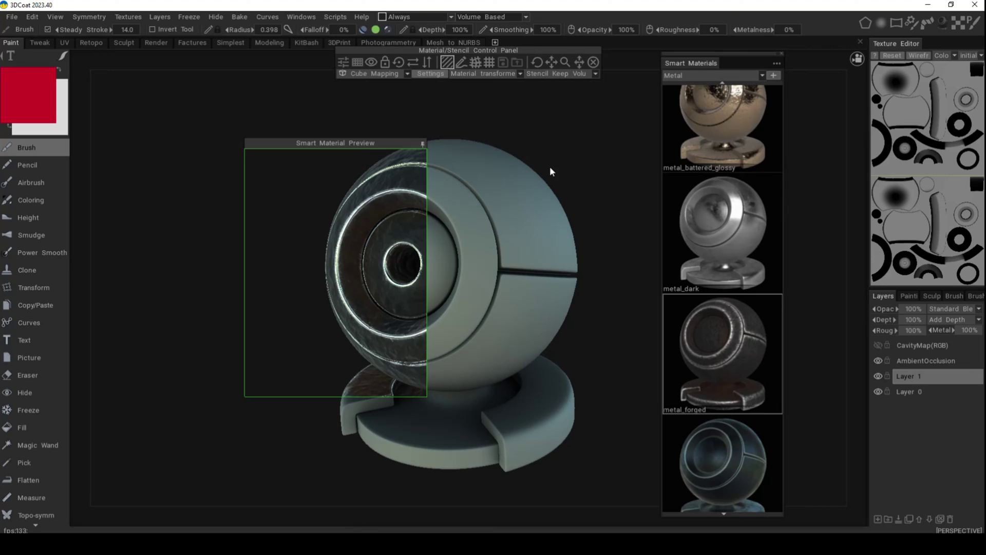
Fill Layer 1 entirely with metal_forged and move the preview frame off the model
right_click(715, 351)
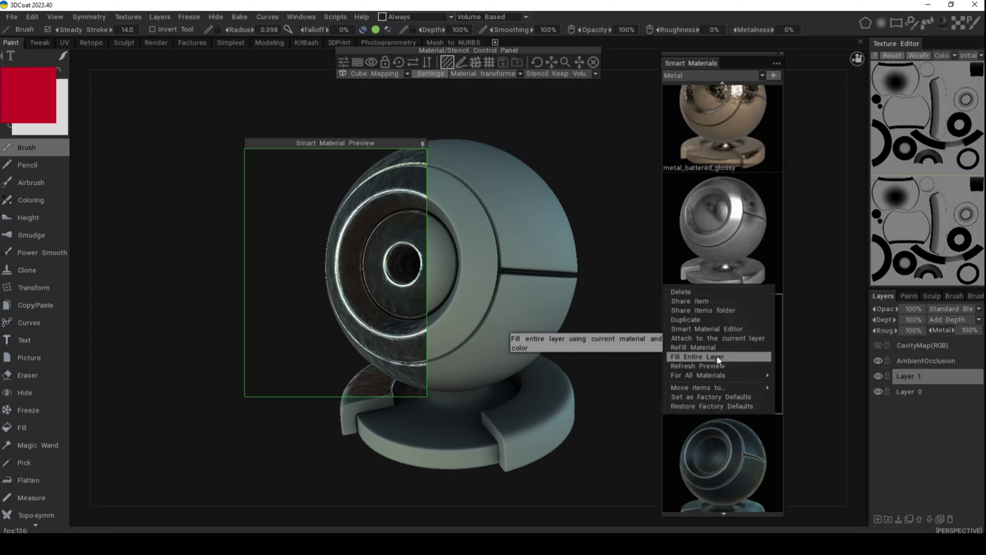
left_click(716, 355)
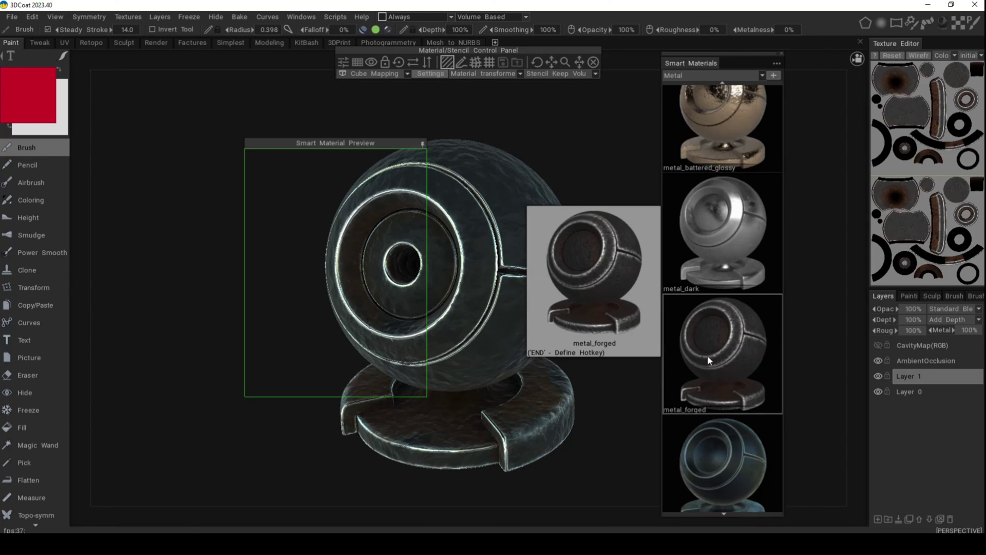
left_click_drag(403, 143, 259, 155)
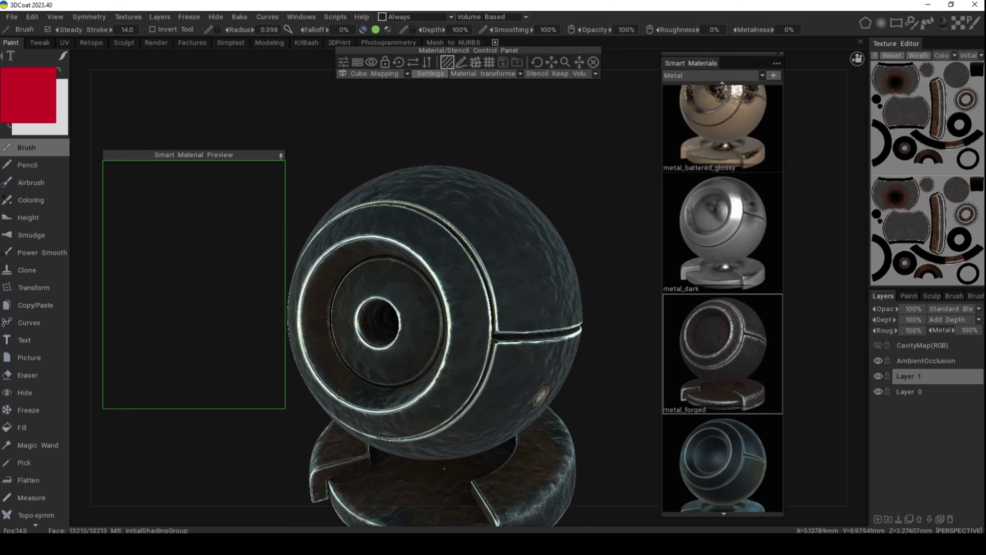
Open metal_forged in the Smart material editor to view its Layer3, rust and scratch sublayers
double_click(714, 341)
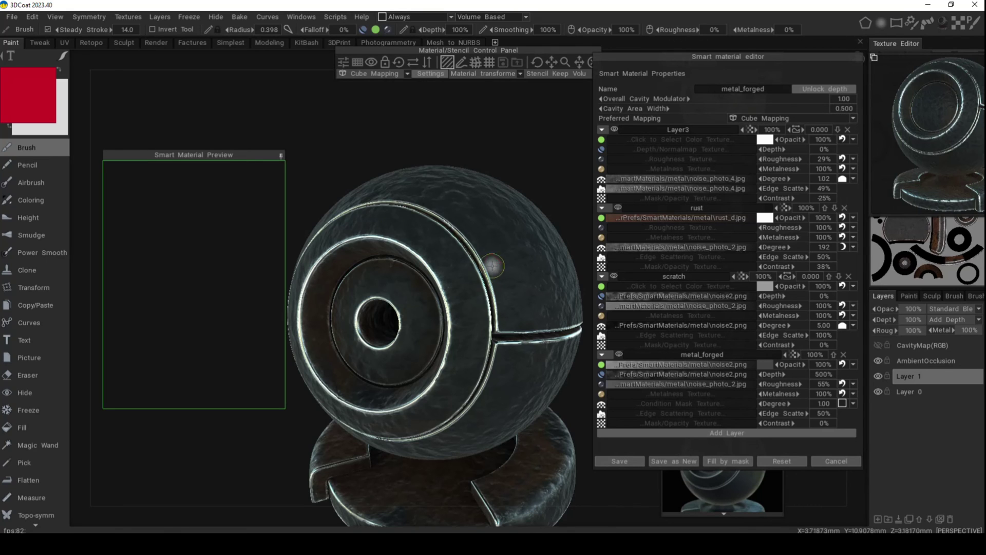
Cancel the editor, pick tartan from the Fabric category, and preview it over the model's left half
left_click(835, 460)
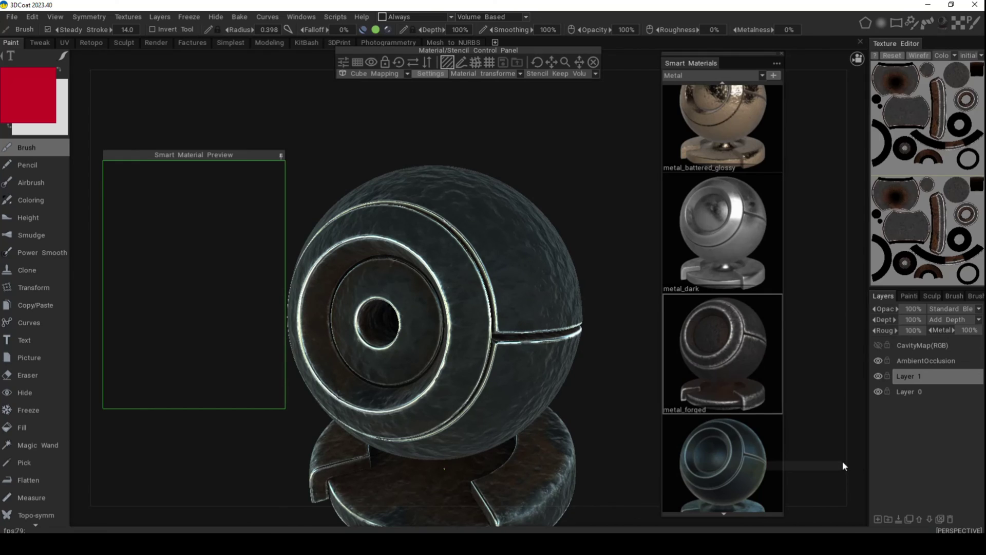
left_click(692, 75)
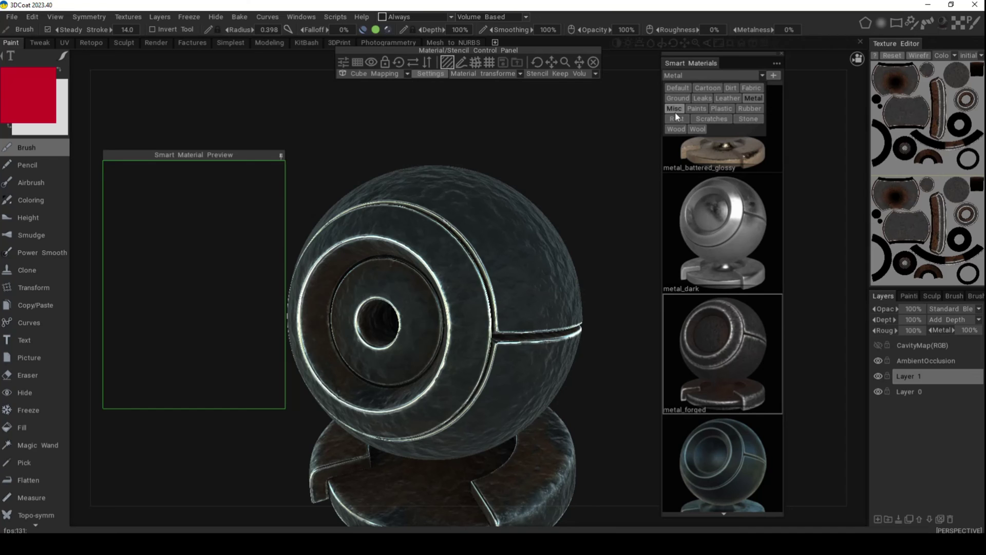
left_click(750, 87)
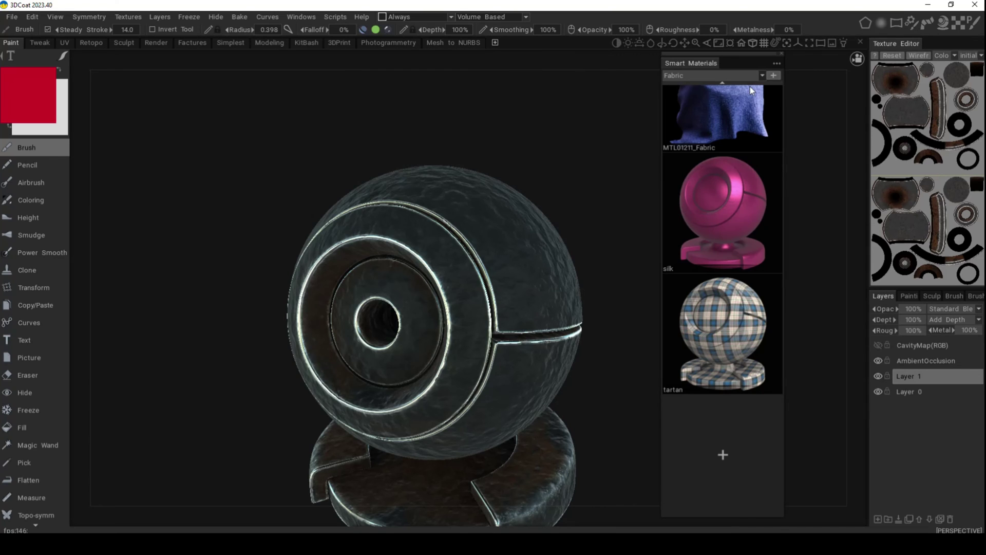
left_click(725, 331)
right_click(720, 315)
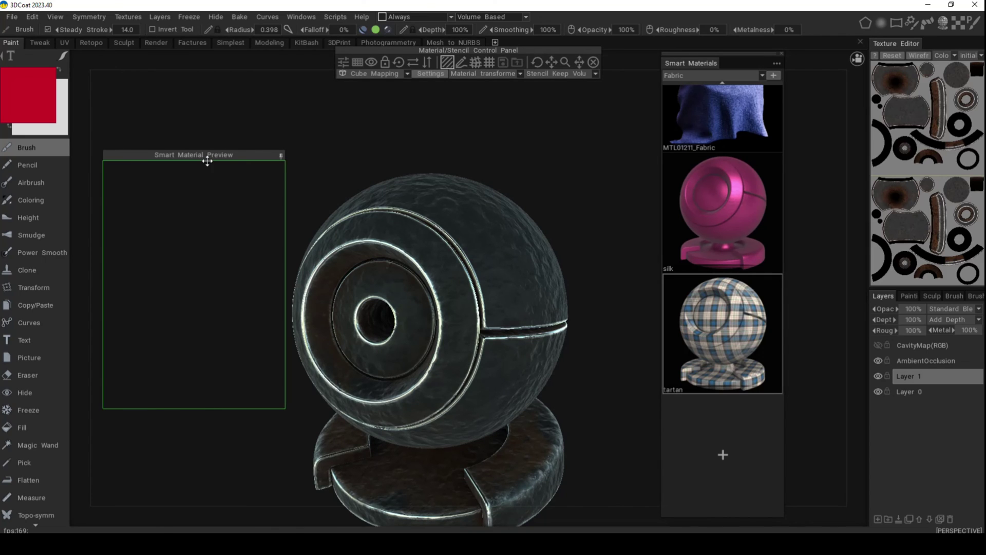
left_click_drag(212, 154, 394, 185)
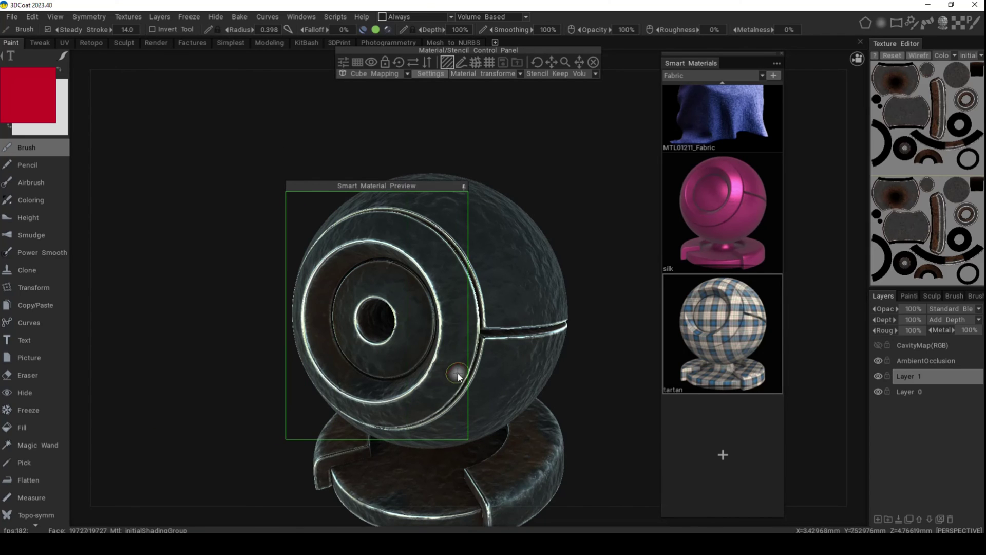
left_click_drag(458, 374, 462, 371, "alt")
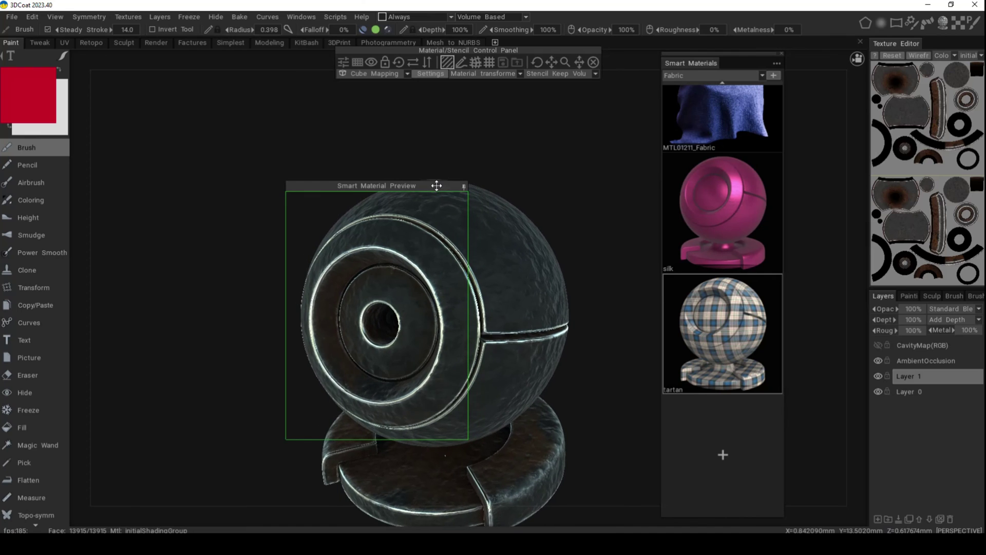
left_click_drag(436, 183, 378, 180)
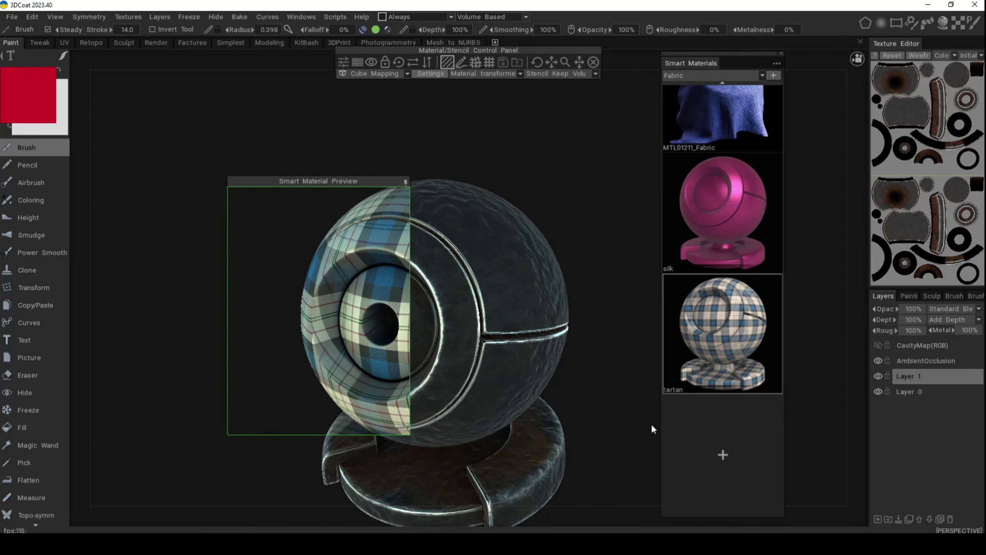
Fill the entire layer with tartan and widen the Texture Editor's UV view
right_click(713, 326)
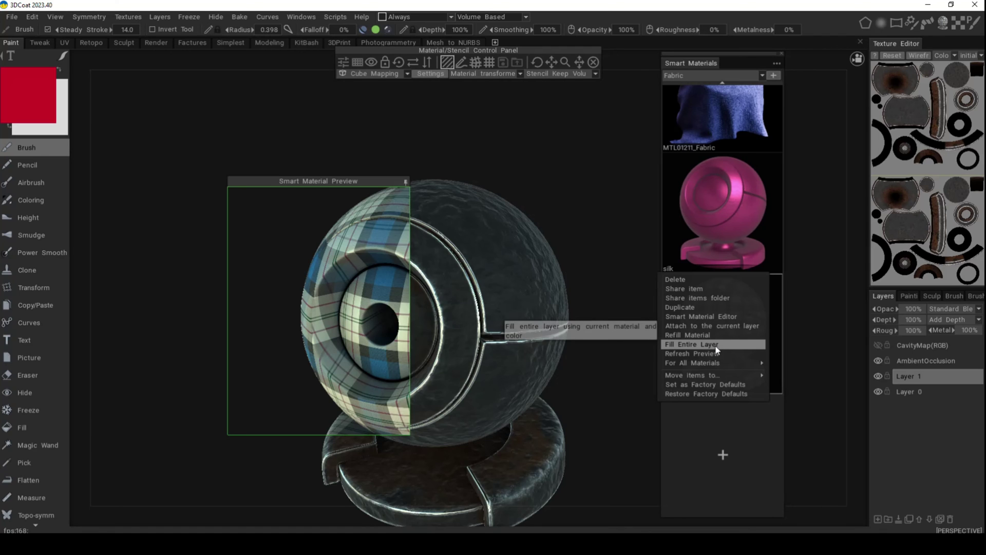
left_click(717, 345)
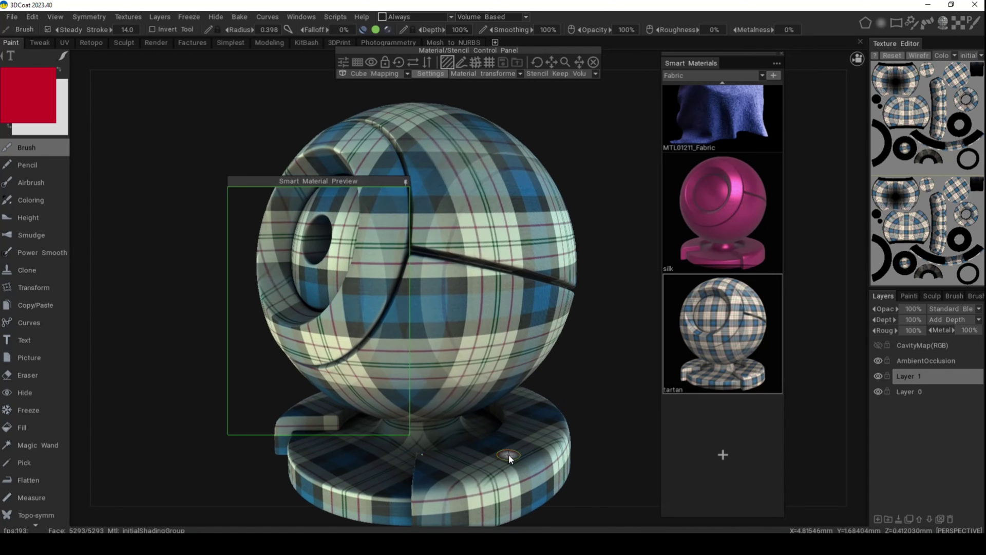
scroll(508, 454, "down", 2)
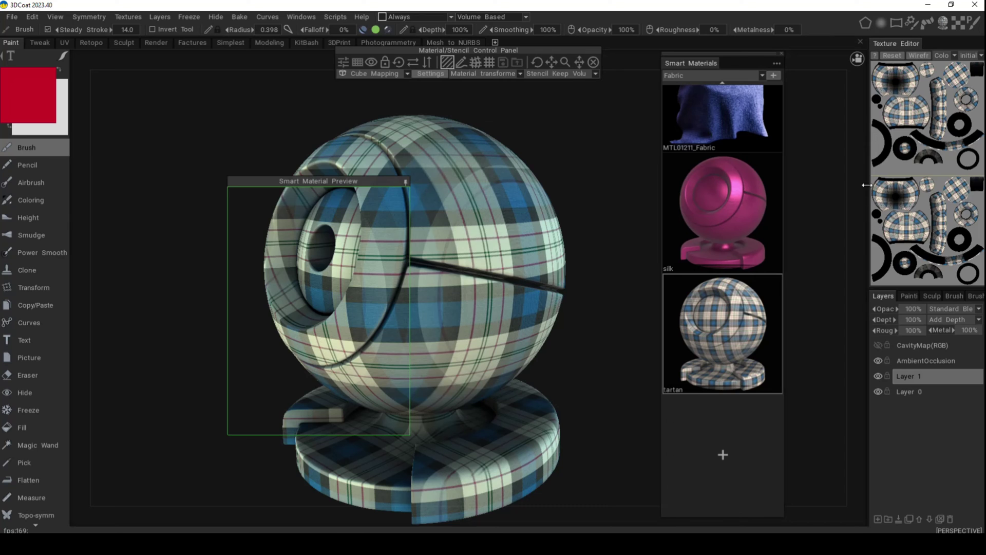
left_click_drag(868, 170, 800, 183)
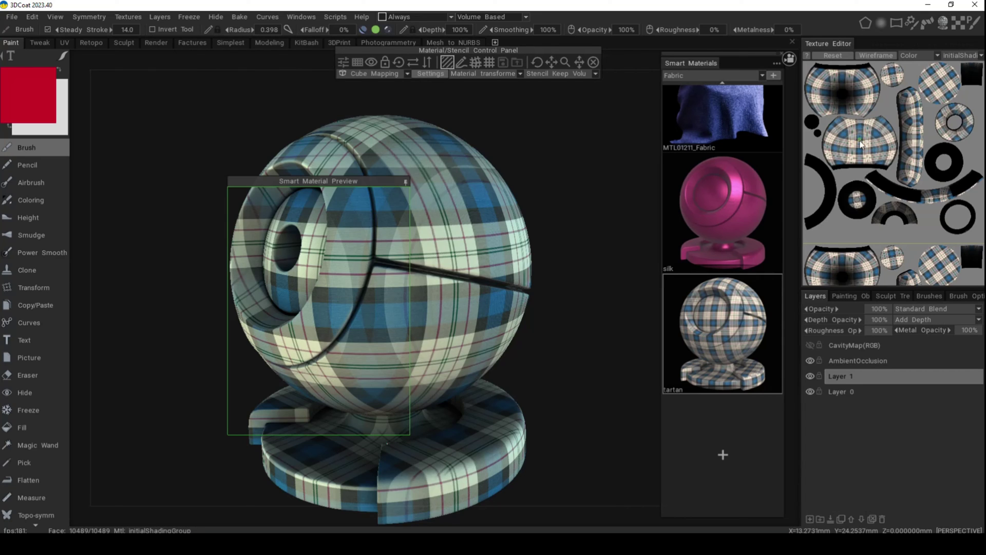
Raise the brush radius to 5.35, then reduce it to 3.71
right_click_drag(861, 145, 883, 162)
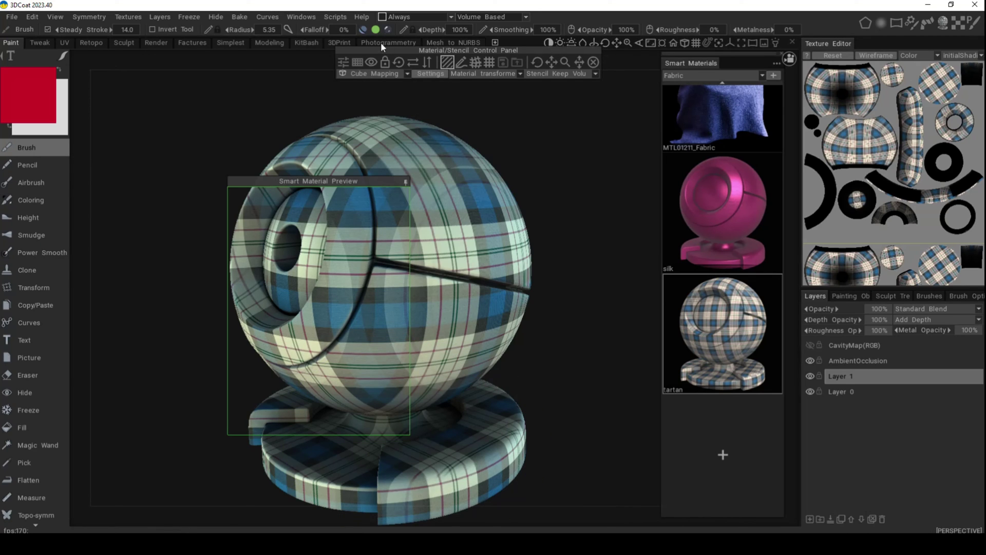
mouse_move(376, 32)
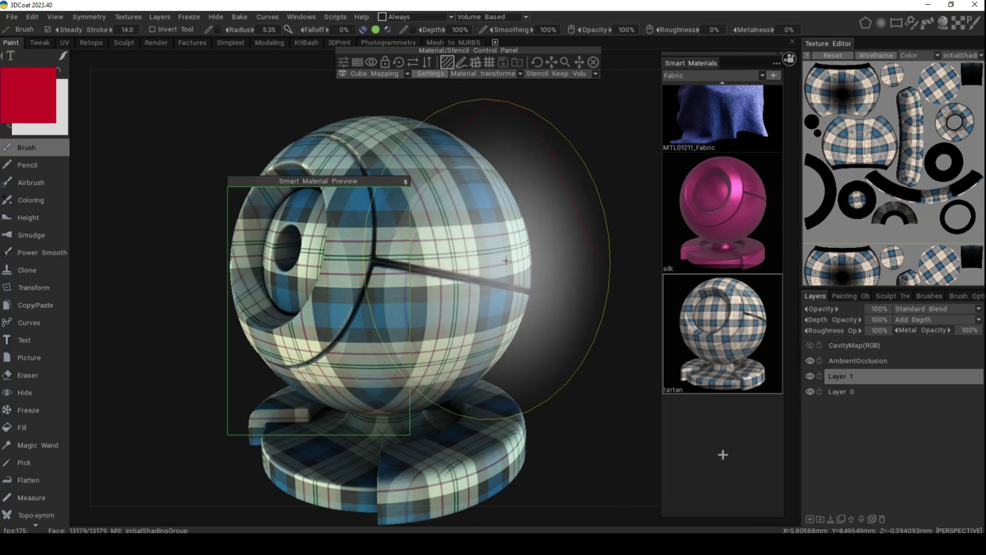
mouse_move(501, 260)
right_mouse_down()
mouse_move(383, 298)
mouse_move(438, 317)
right_mouse_up()
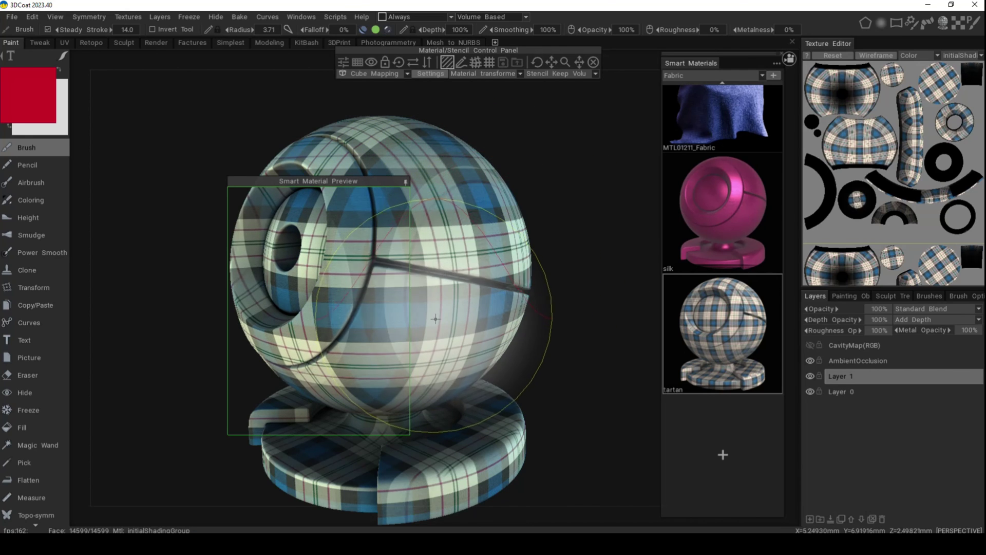